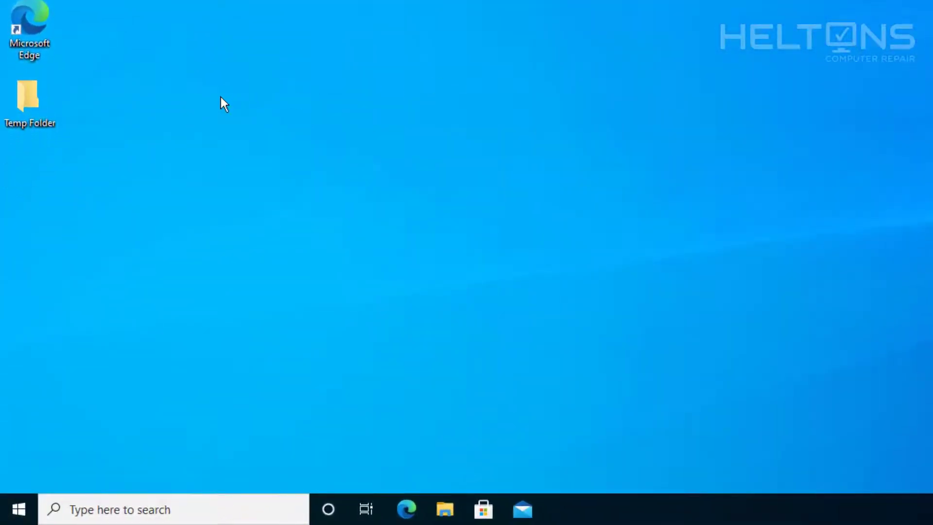
View the security permissions in the properties of the desktop's Temp Folder, and close the properties
{"action": "right_click", "coordinate": [54, 106]}
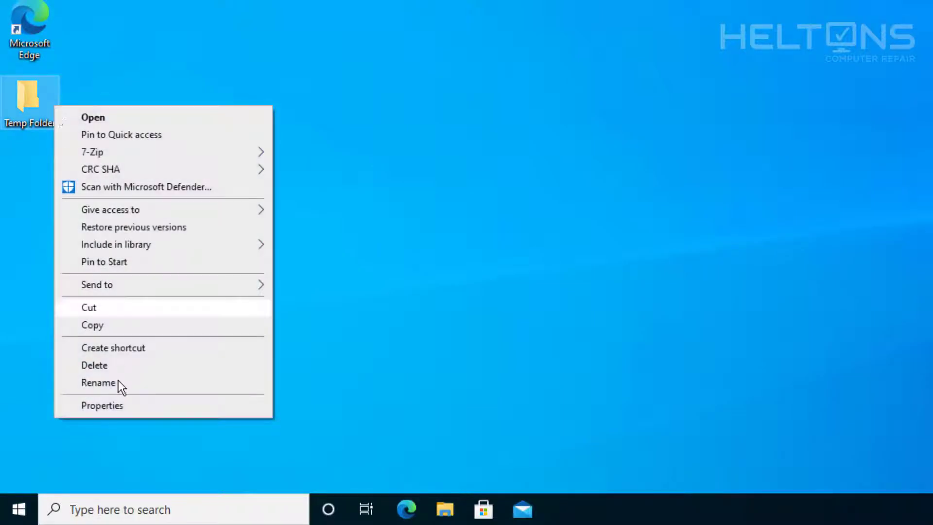
{"action": "left_click", "coordinate": [121, 412]}
{"action": "left_click", "coordinate": [165, 146]}
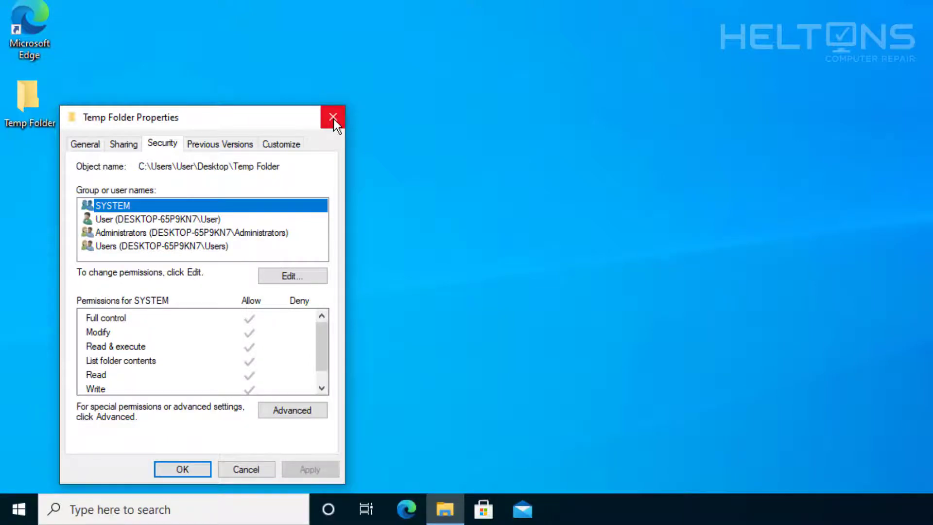
{"action": "left_click", "coordinate": [333, 118]}
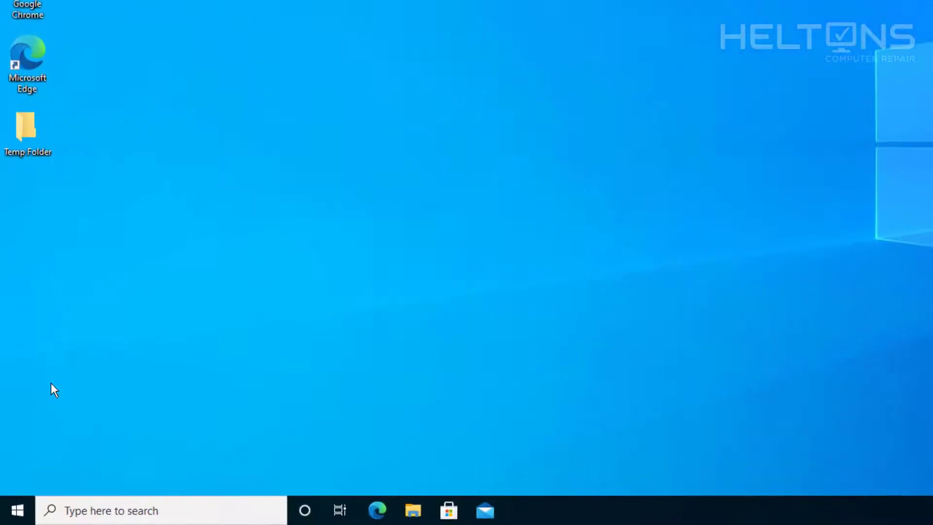
Search Windows for regedit, open Registry Editor and allow it to make changes
{"action": "left_click", "coordinate": [18, 511]}
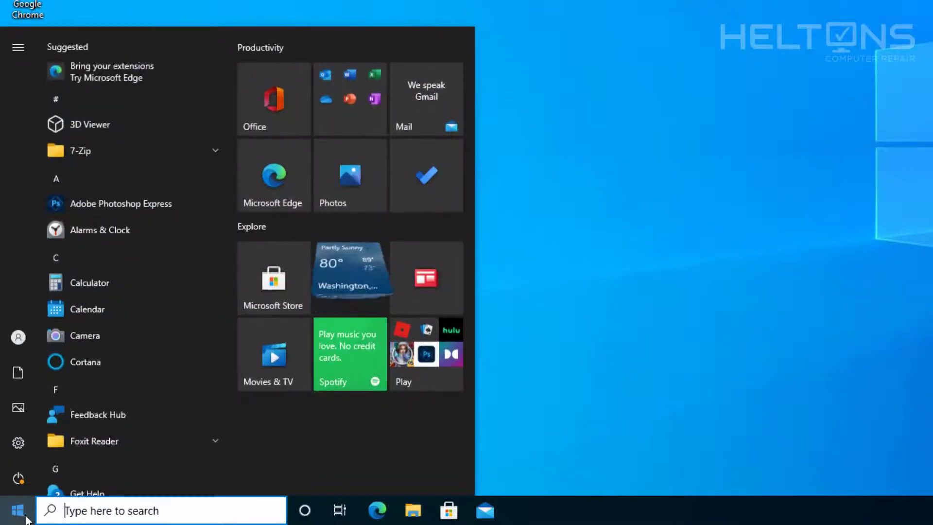
{"action": "left_click", "coordinate": [73, 510]}
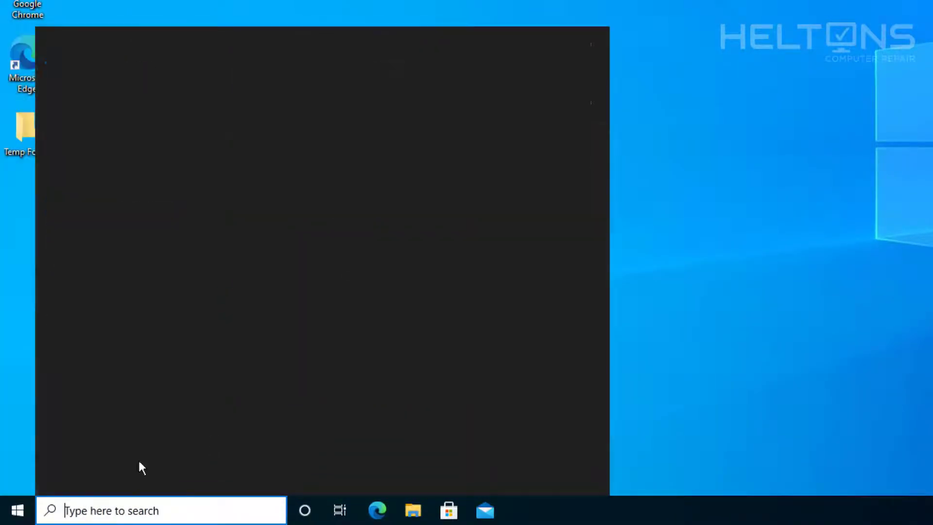
{"action": "type", "text": "regedit"}
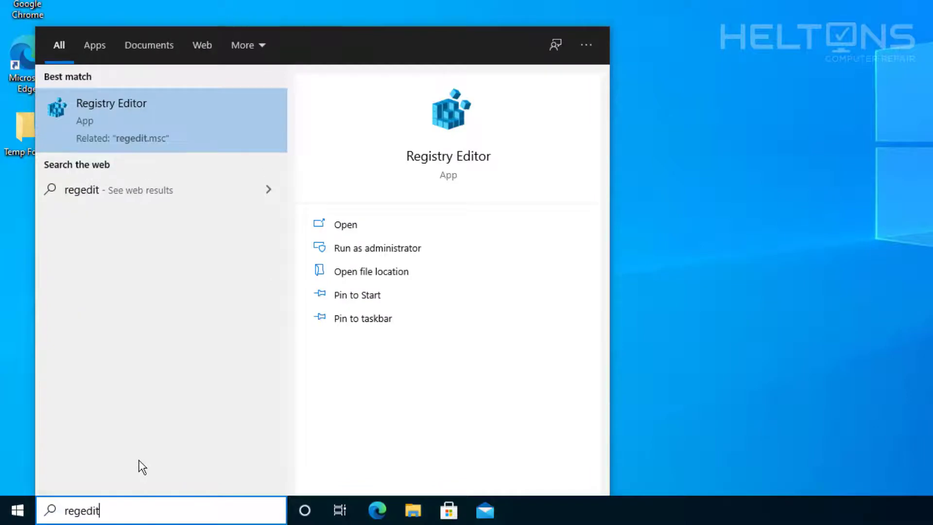
{"action": "left_click", "coordinate": [149, 122]}
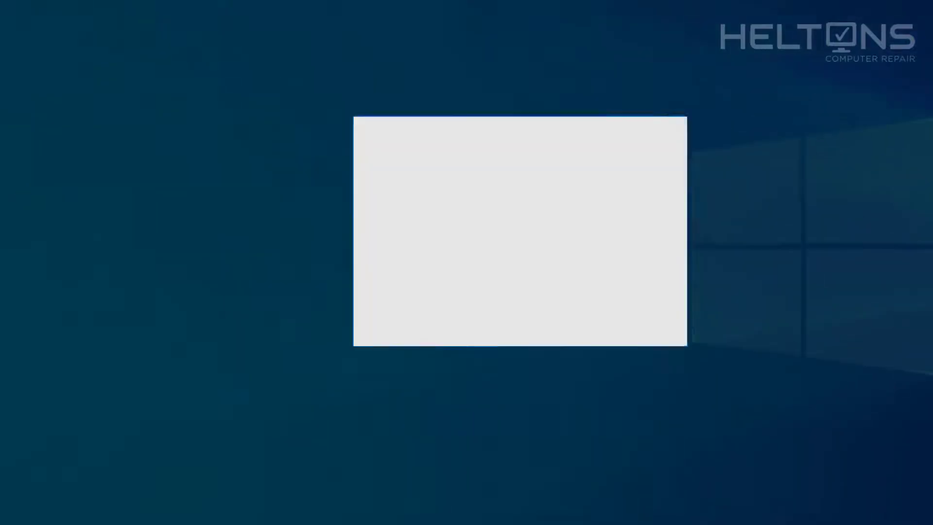
{"action": "left_click", "coordinate": [357, 352]}
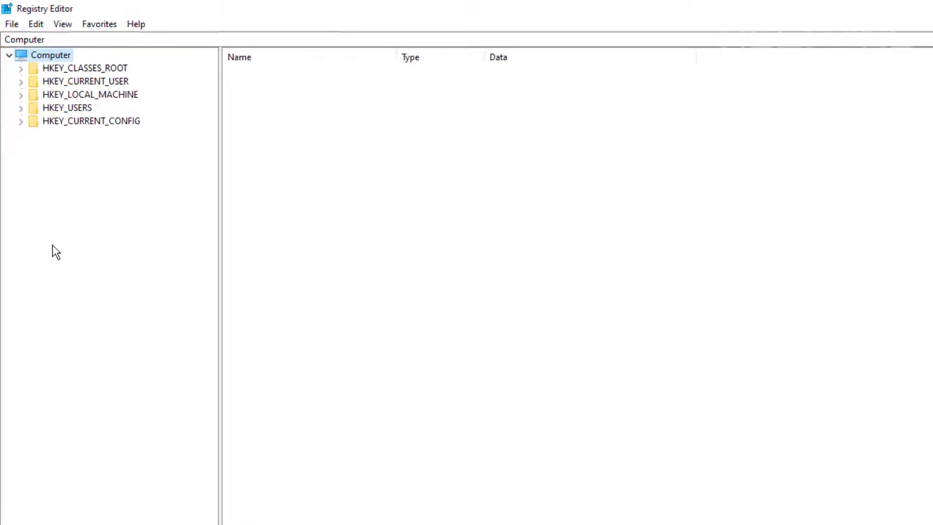
Expand the registry tree down to HKEY_CURRENT_USER\SOFTWARE\Microsoft\Windows\CurrentVersion
{"action": "left_click", "coordinate": [77, 83]}
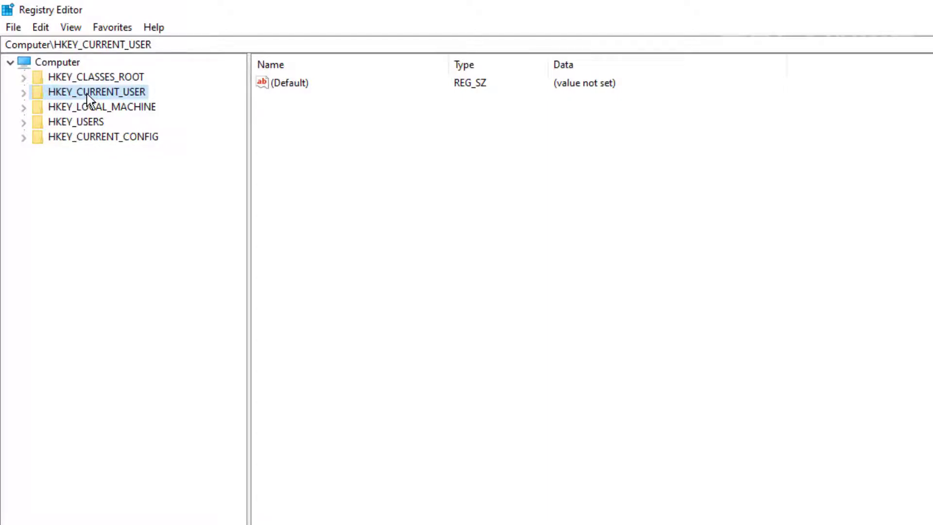
{"action": "left_click", "coordinate": [92, 107]}
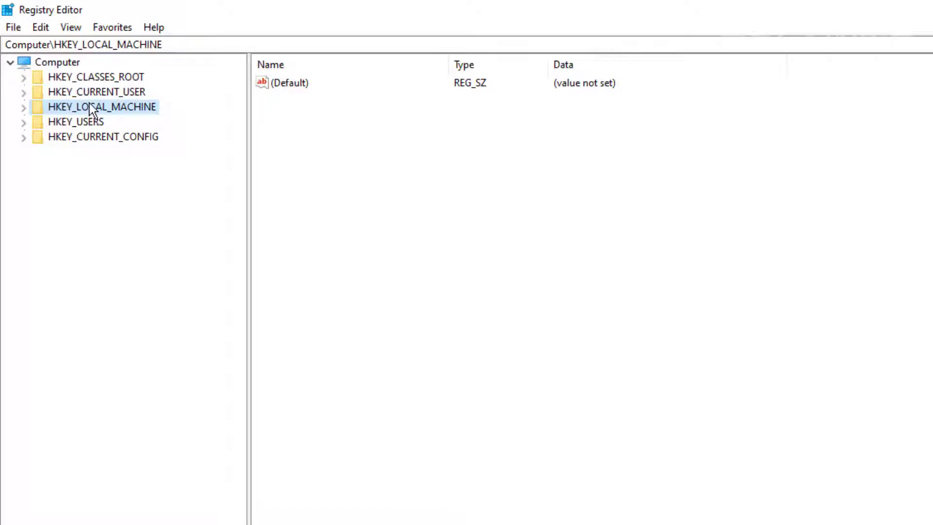
{"action": "left_click", "coordinate": [91, 93]}
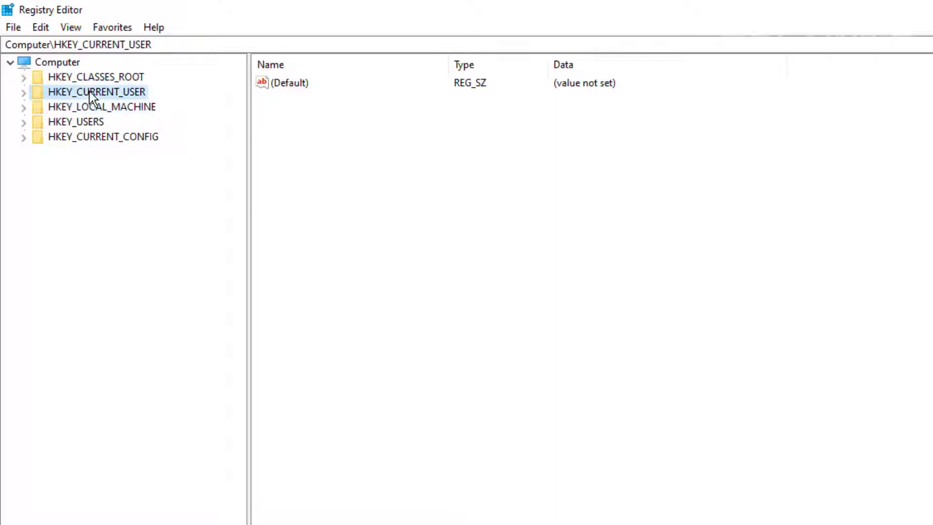
{"action": "double_click", "coordinate": [89, 92]}
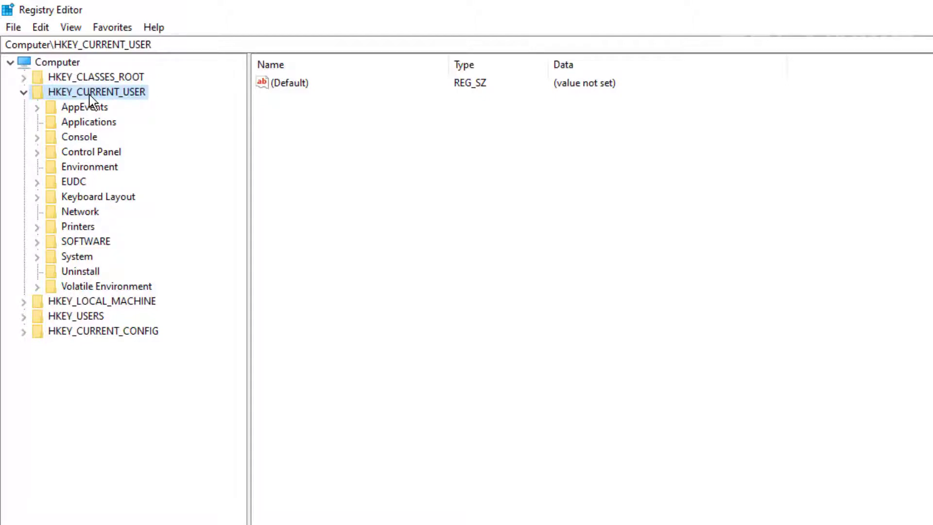
{"action": "double_click", "coordinate": [81, 240]}
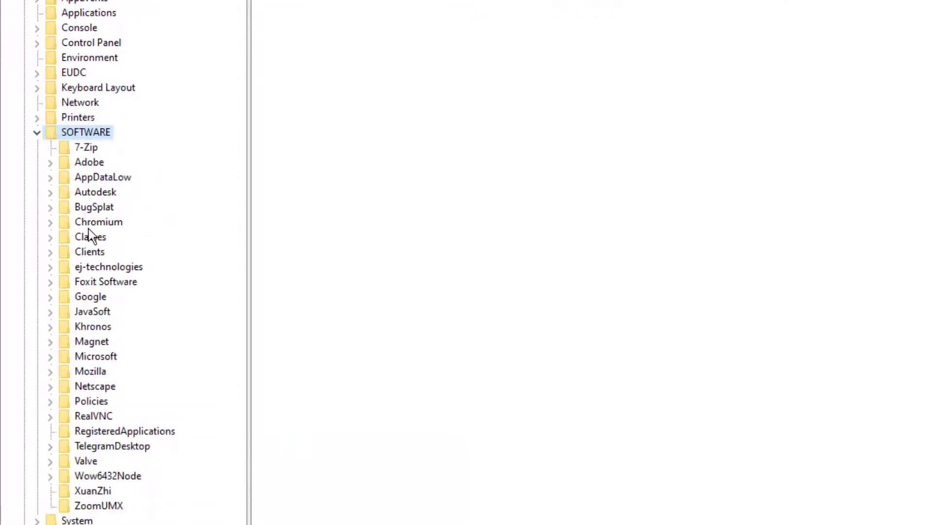
{"action": "double_click", "coordinate": [100, 466]}
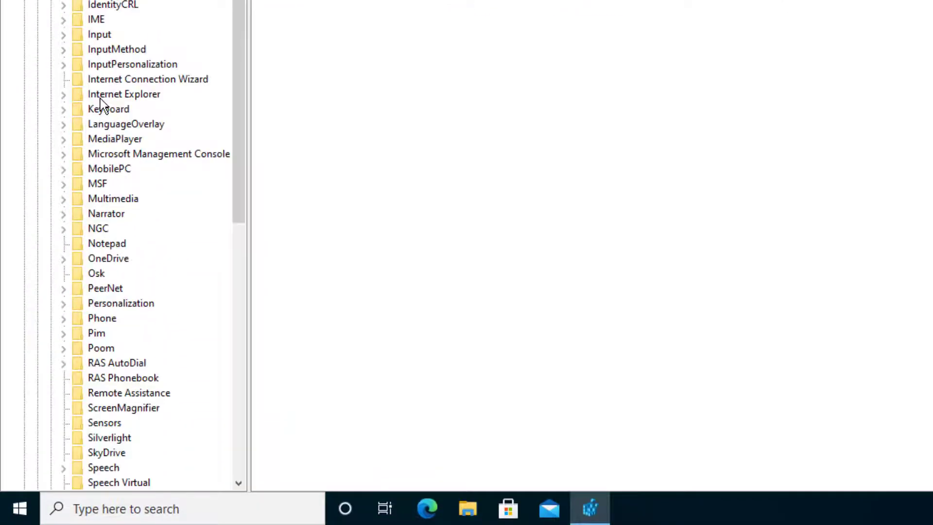
{"action": "scroll", "coordinate": [100, 99], "scroll_direction": "down", "scroll_amount": 13}
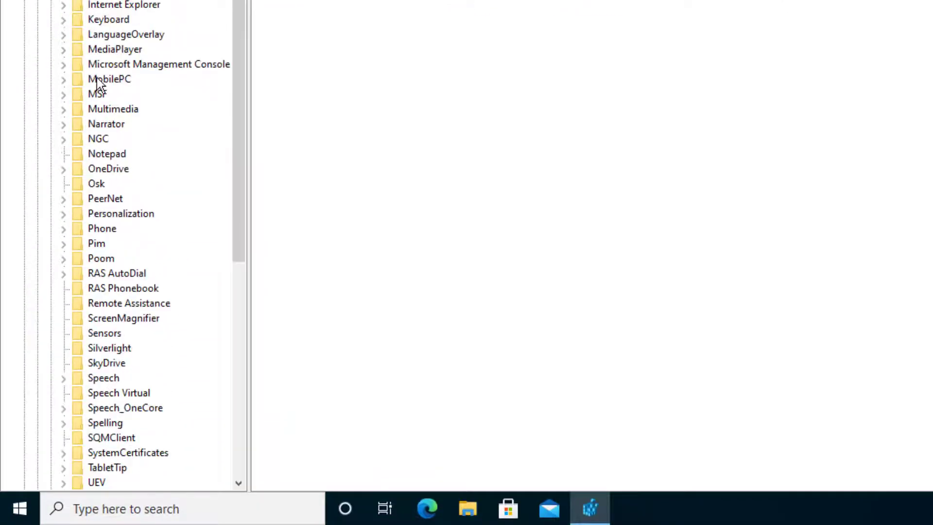
{"action": "double_click", "coordinate": [108, 139]}
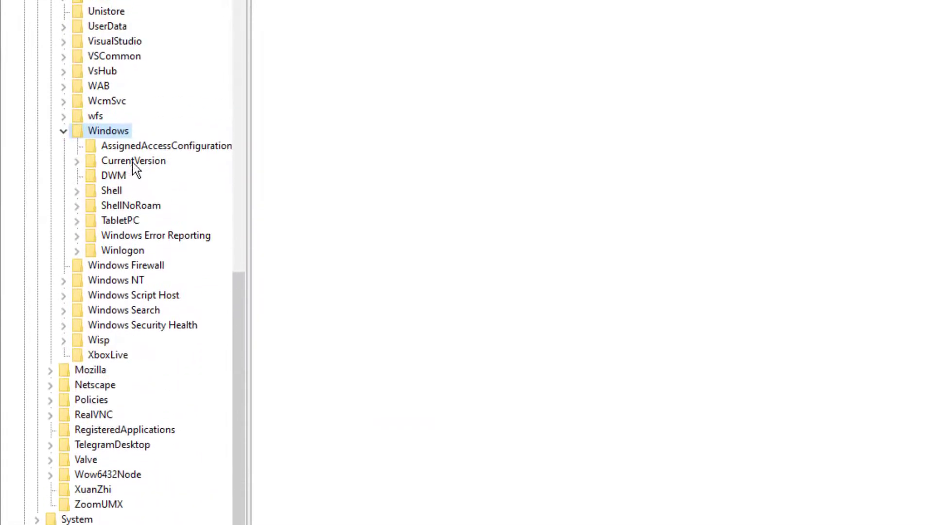
{"action": "double_click", "coordinate": [132, 137]}
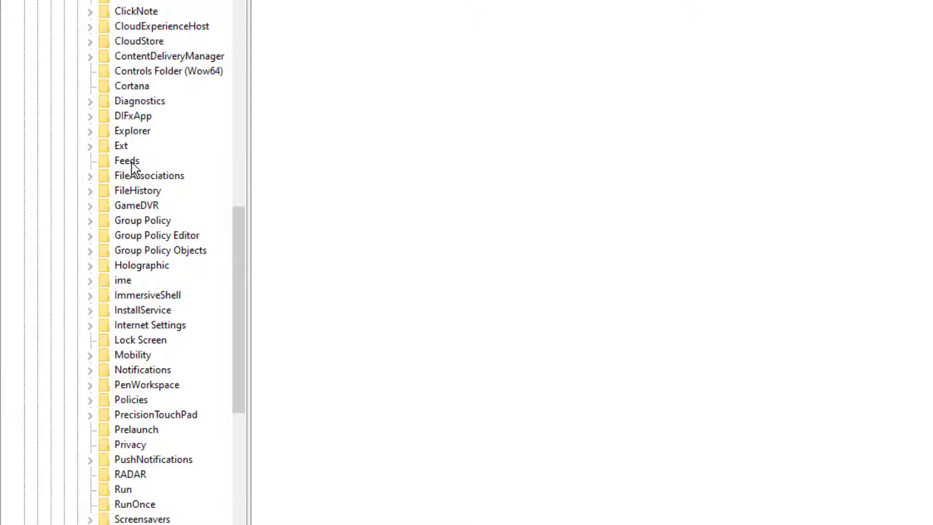
Expand the Policies key under CurrentVersion and select its Explorer subkey
{"action": "scroll", "coordinate": [132, 154], "scroll_direction": "down", "scroll_amount": 6}
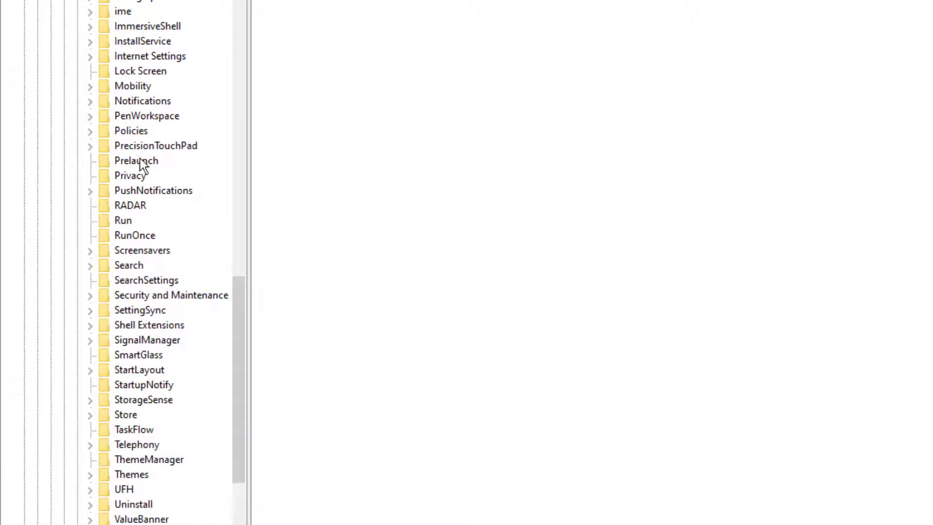
{"action": "left_click", "coordinate": [138, 135]}
{"action": "double_click", "coordinate": [138, 135]}
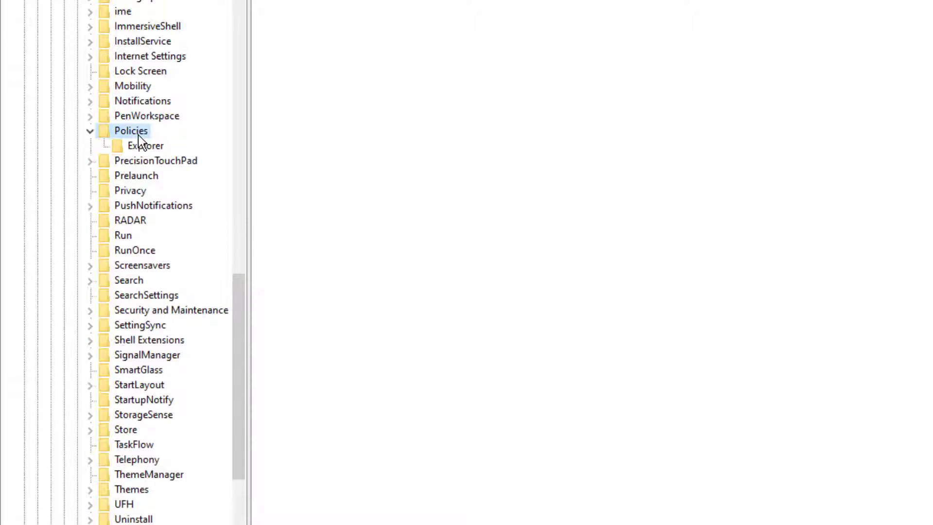
{"action": "left_click", "coordinate": [144, 143]}
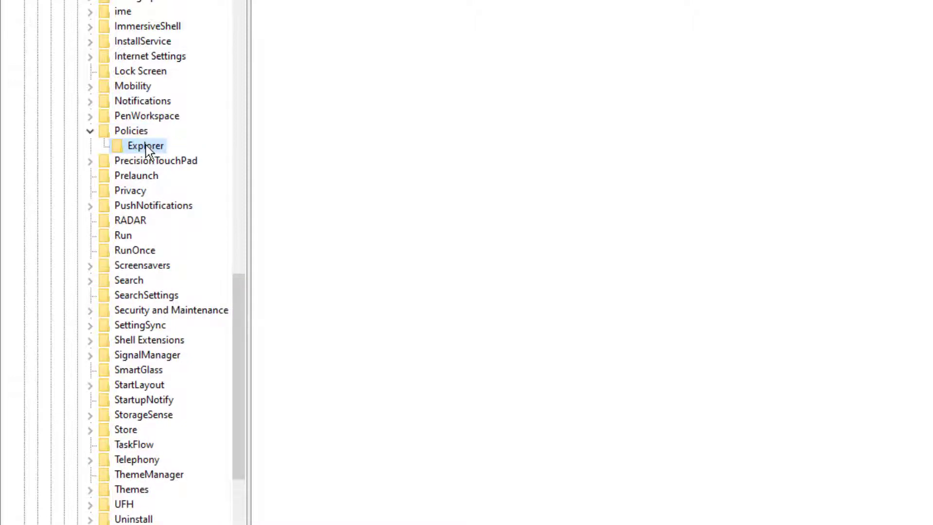
Create a new subkey with the default name under the Policies key
{"action": "right_click", "coordinate": [137, 129]}
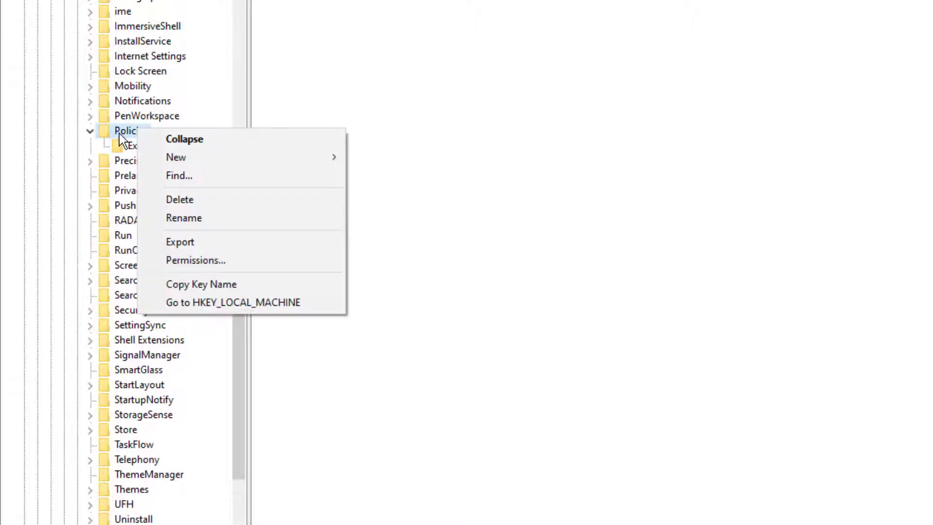
{"action": "left_click", "coordinate": [127, 134]}
{"action": "right_click", "coordinate": [131, 134]}
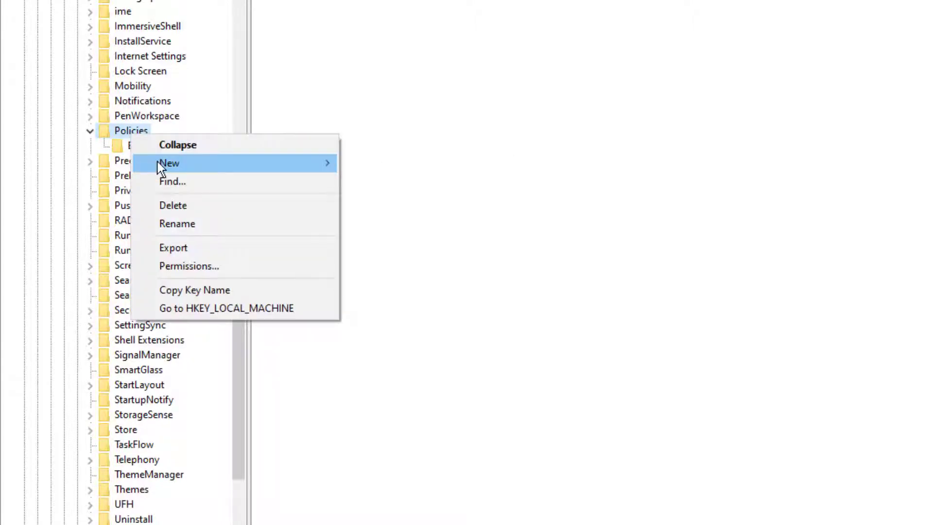
{"action": "mouse_move", "coordinate": [166, 163]}
{"action": "left_click", "coordinate": [375, 169]}
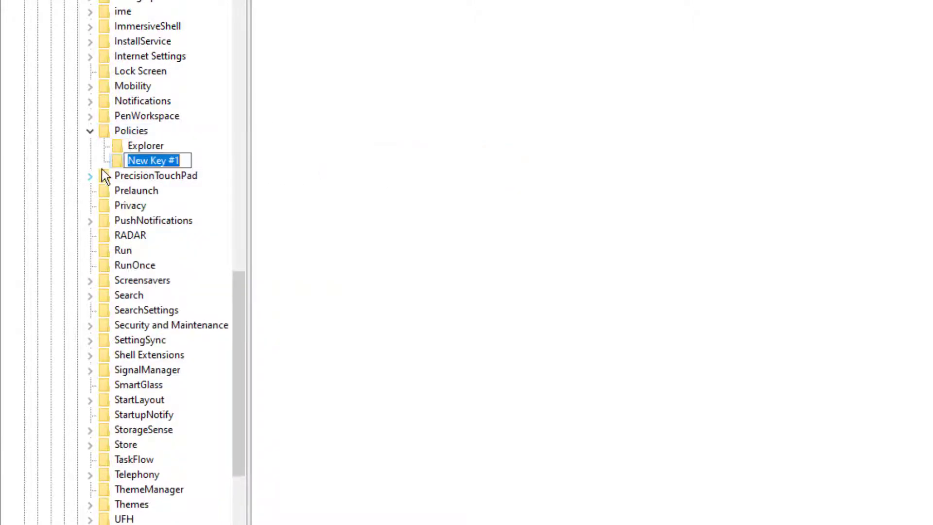
Delete the newly added subkey under Policies and confirm the deletion
{"action": "left_click", "coordinate": [116, 164]}
{"action": "right_click", "coordinate": [117, 163]}
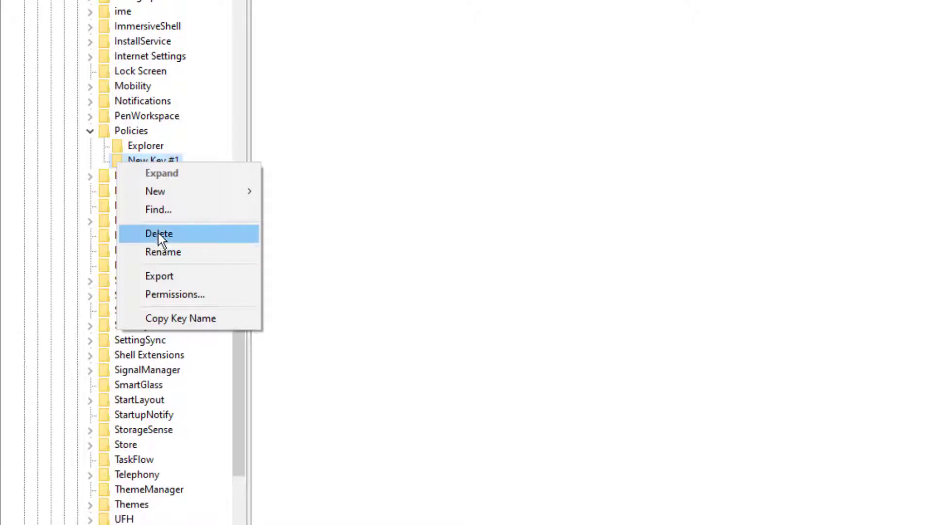
{"action": "left_click", "coordinate": [158, 233]}
{"action": "left_click", "coordinate": [871, 193]}
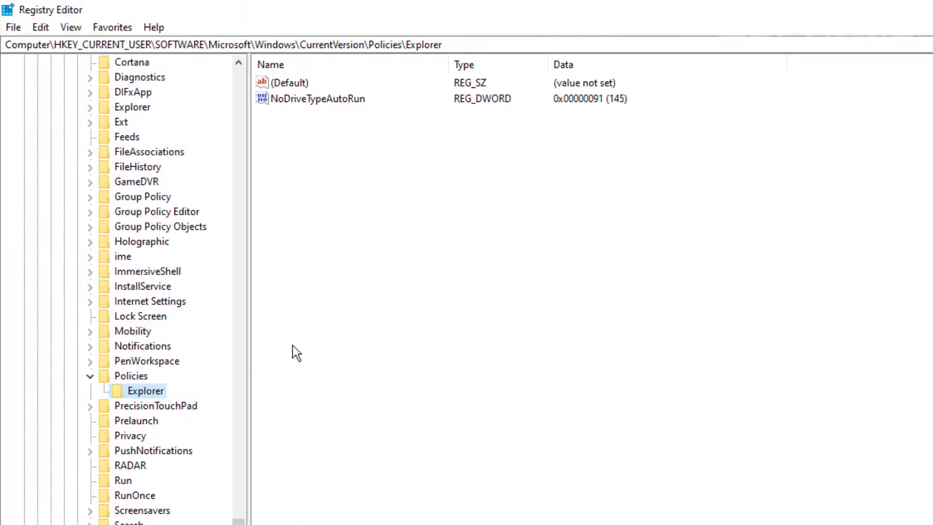
Create a DWORD (32-bit) value named NoSecurityTab in the Policies\Explorer key
{"action": "key", "text": "Tab"}
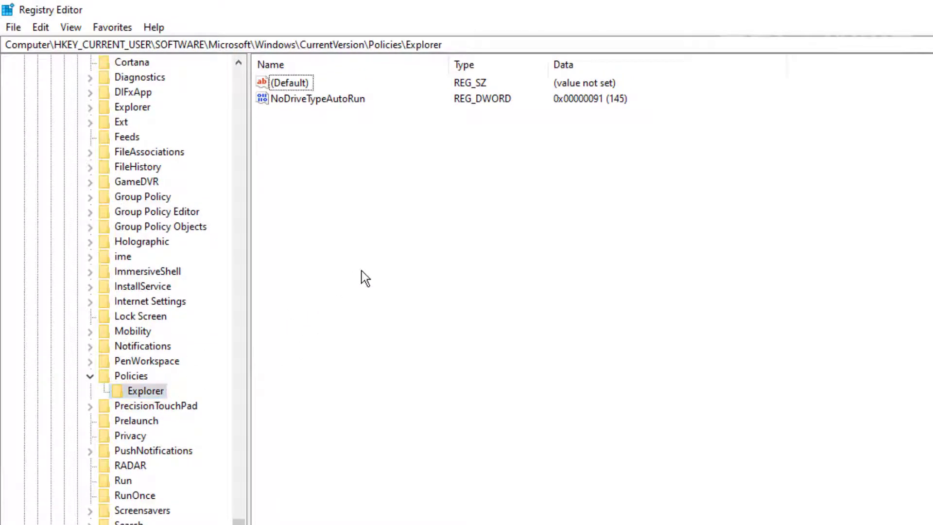
{"action": "right_click", "coordinate": [362, 270]}
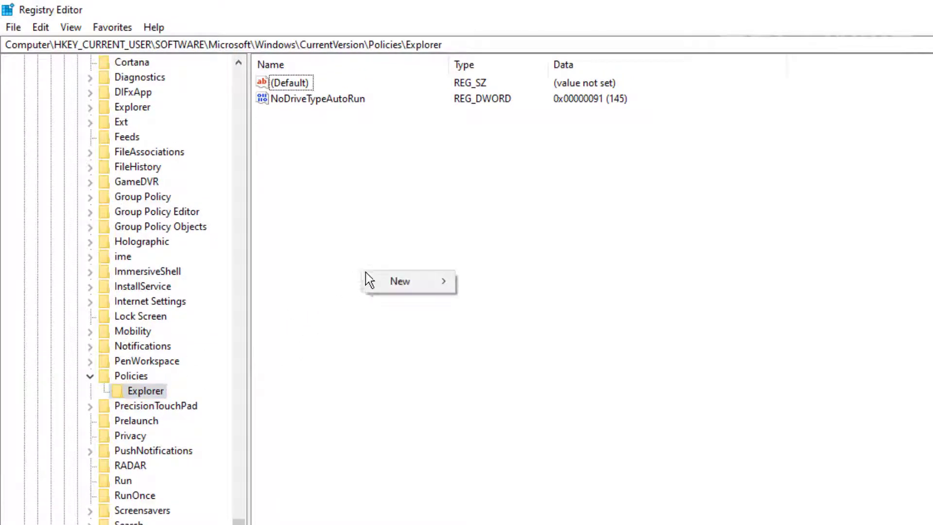
{"action": "mouse_move", "coordinate": [391, 285]}
{"action": "right_click", "coordinate": [339, 178]}
{"action": "mouse_move", "coordinate": [383, 196]}
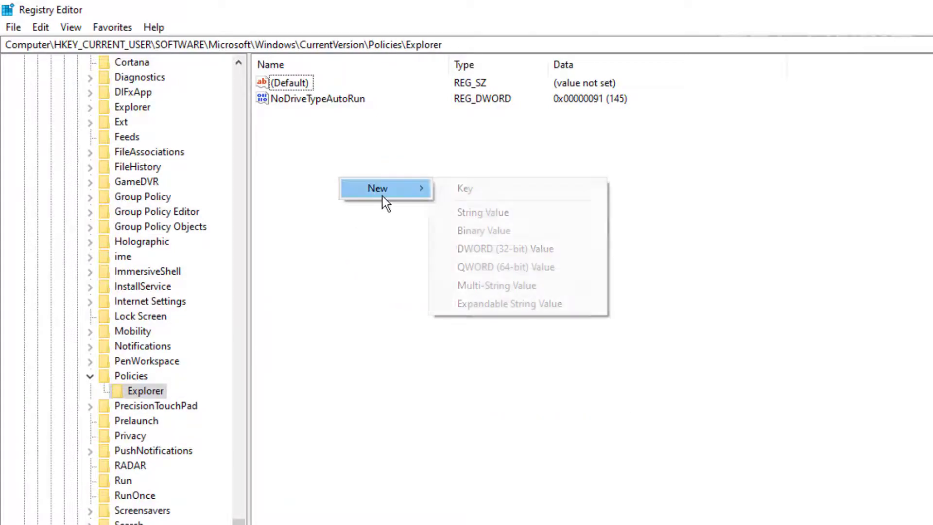
{"action": "left_click", "coordinate": [467, 249]}
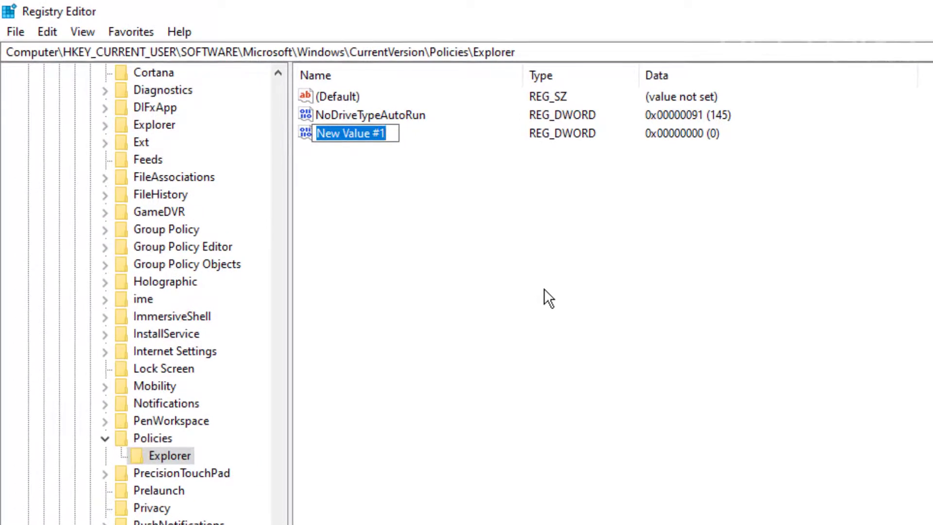
{"action": "type", "text": "No"}
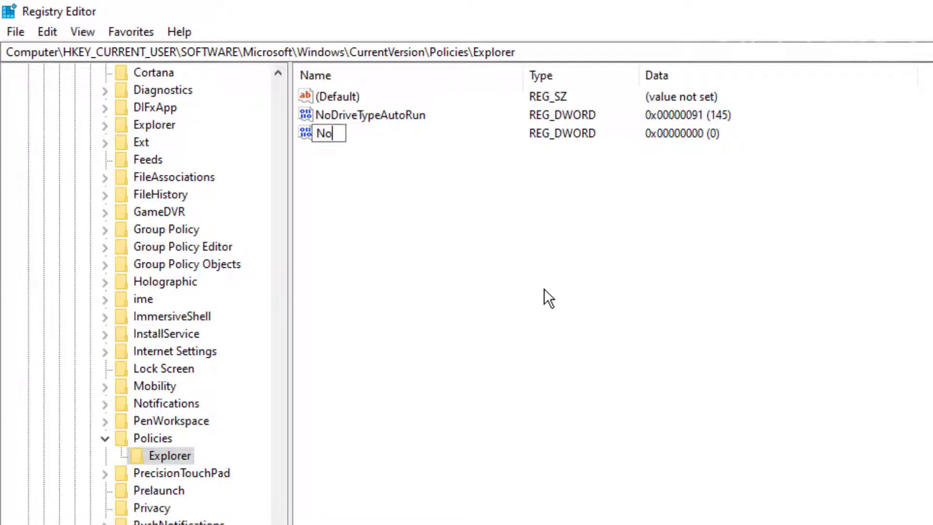
{"action": "type", "text": "Security"}
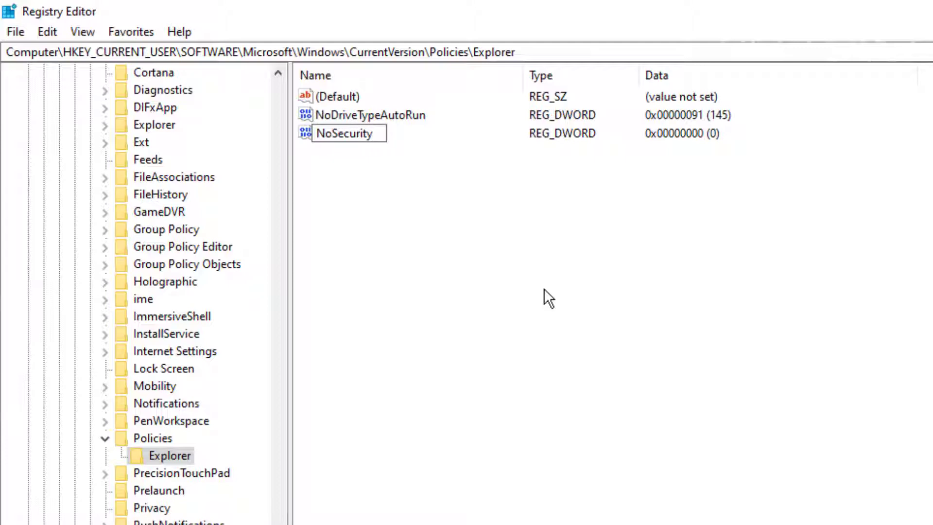
{"action": "type", "text": "Tab"}
{"action": "key", "text": "Return"}
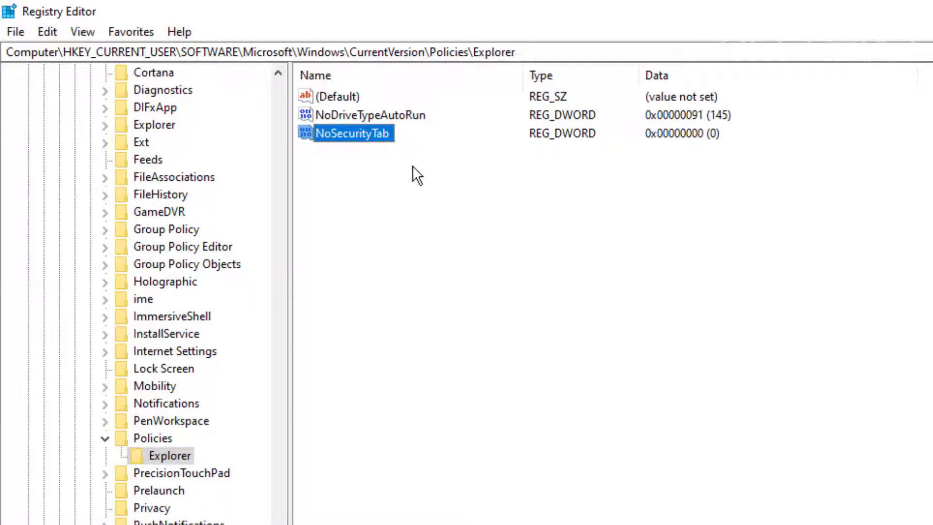
Set the value data of NoSecurityTab to 1 in hexadecimal base
{"action": "double_click", "coordinate": [377, 127]}
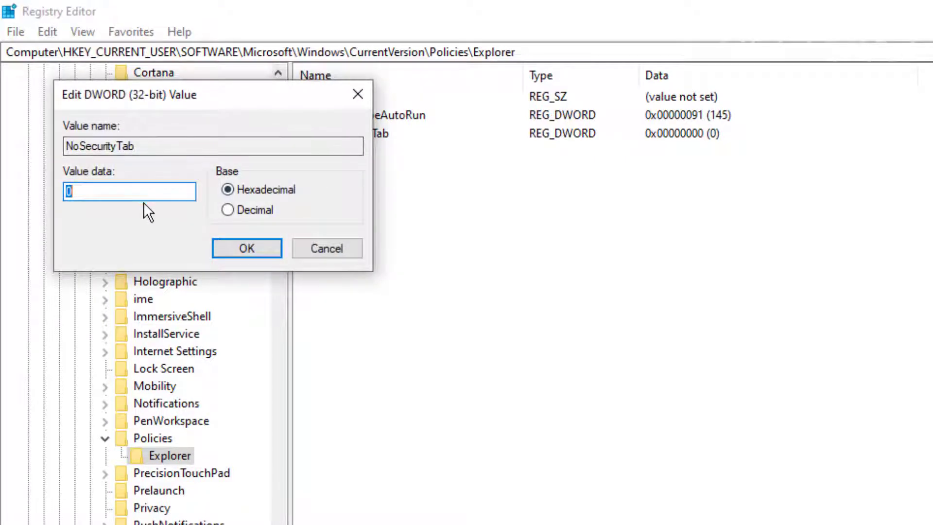
{"action": "type", "text": "1"}
{"action": "left_click", "coordinate": [242, 250]}
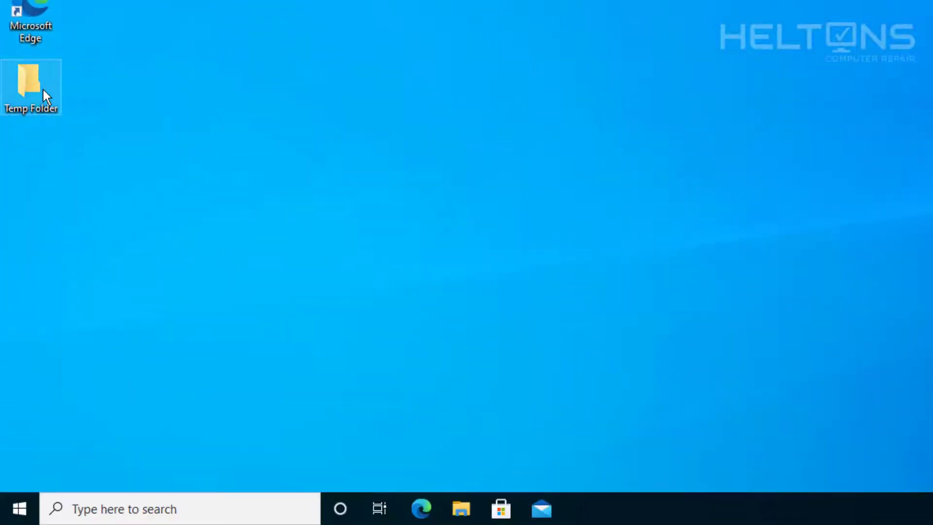
Open the properties of the desktop's Temp Folder to check whether the Security tab is offered
{"action": "right_click", "coordinate": [43, 89]}
{"action": "left_click", "coordinate": [141, 398]}
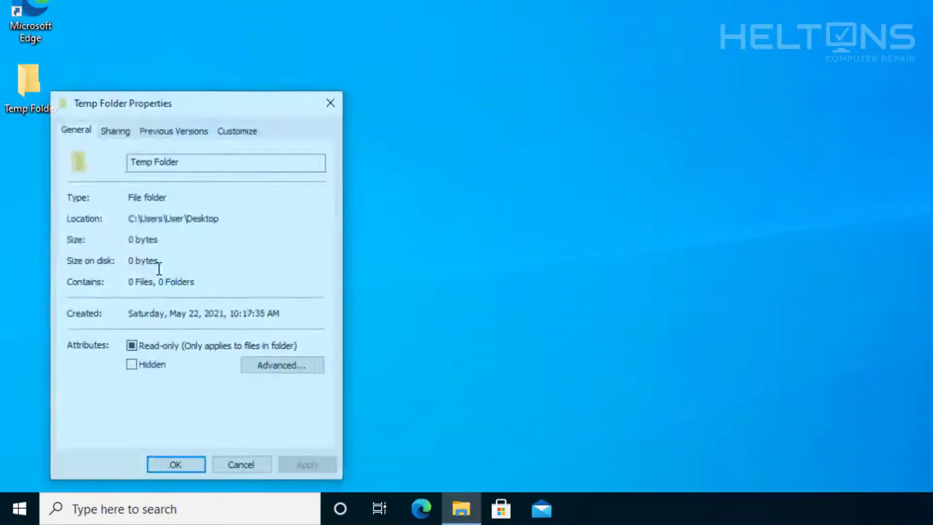
Look through the General, Sharing, Previous Versions and Customize pages of the Temp Folder properties for a Security page, and close the dialog
{"action": "left_click", "coordinate": [128, 131]}
{"action": "left_click", "coordinate": [162, 130]}
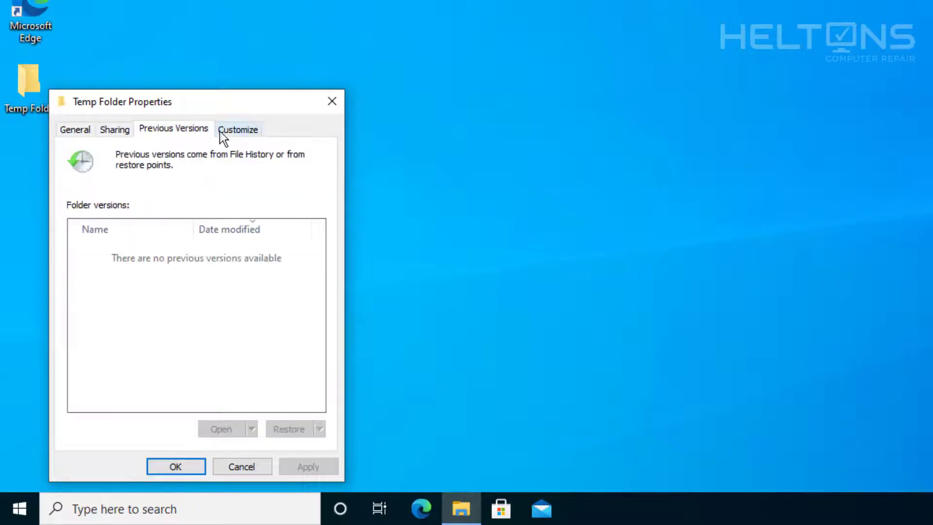
{"action": "left_click", "coordinate": [219, 131]}
{"action": "left_click", "coordinate": [113, 130]}
{"action": "left_click", "coordinate": [93, 129]}
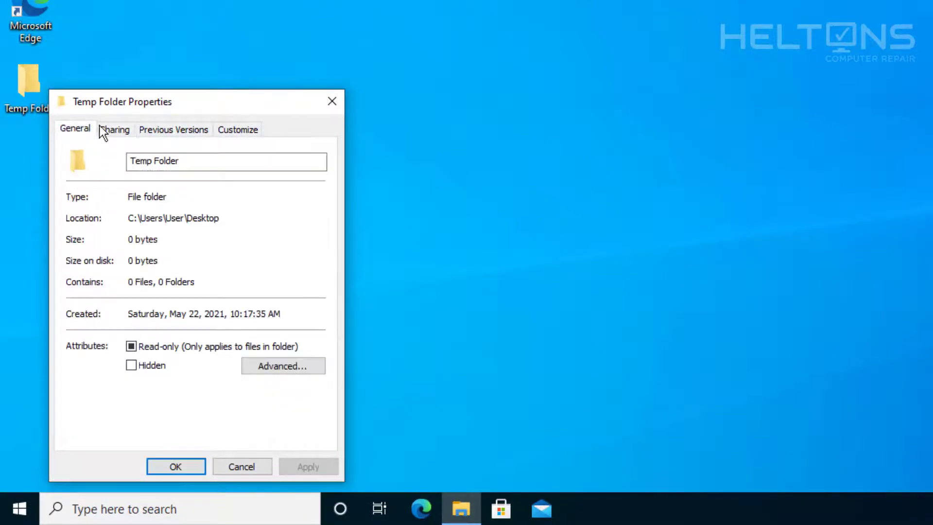
{"action": "left_click", "coordinate": [114, 128]}
{"action": "left_click", "coordinate": [156, 129]}
{"action": "left_click", "coordinate": [231, 130]}
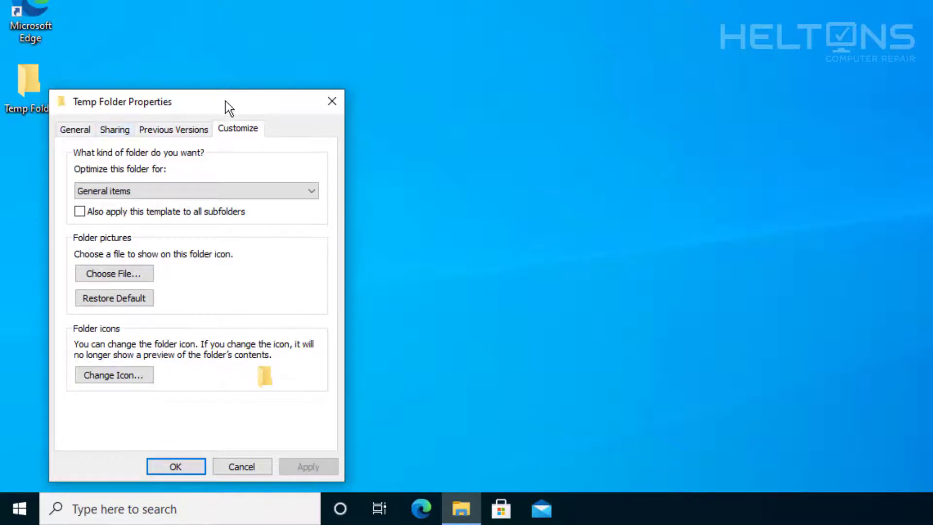
{"action": "left_click", "coordinate": [336, 101]}
Reopen the Temp Folder properties, recheck the available pages for Security, and close the dialog
{"action": "right_click", "coordinate": [30, 103]}
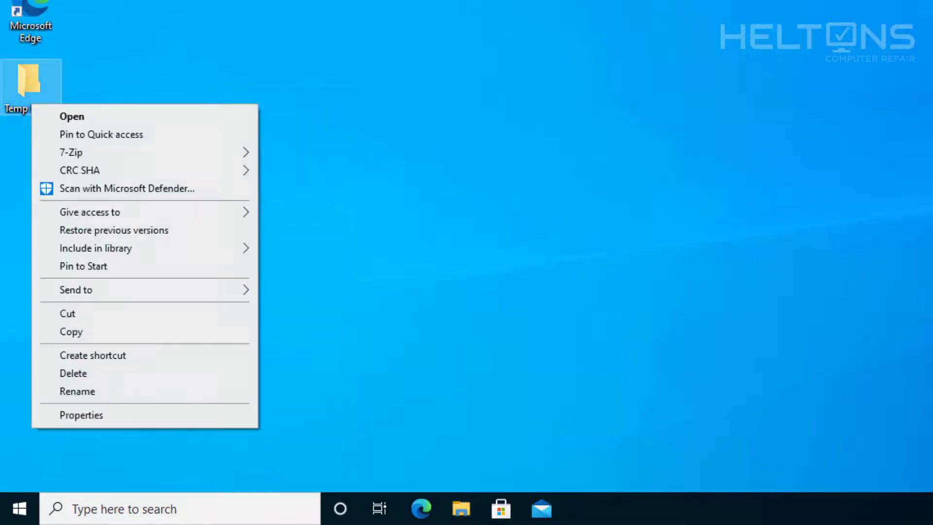
{"action": "left_click", "coordinate": [181, 415]}
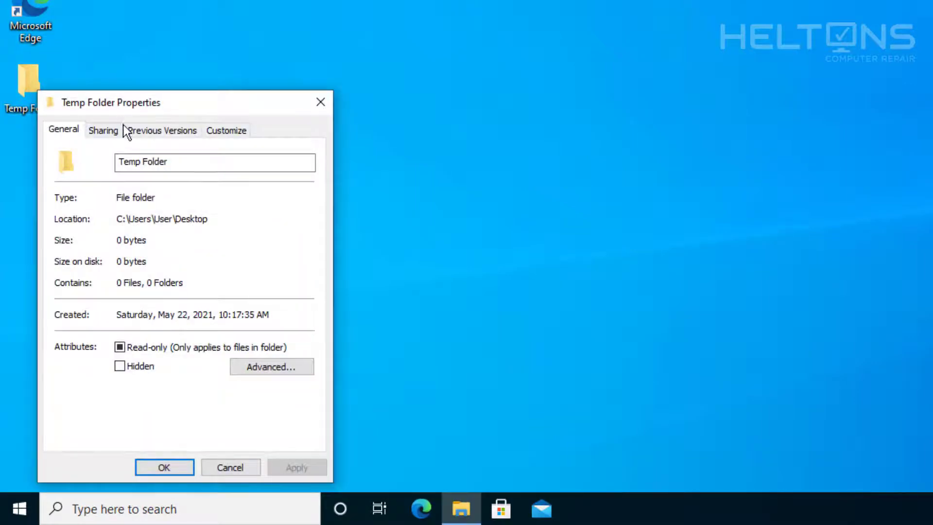
{"action": "left_click", "coordinate": [119, 130]}
{"action": "left_click", "coordinate": [192, 130]}
{"action": "left_click", "coordinate": [233, 130]}
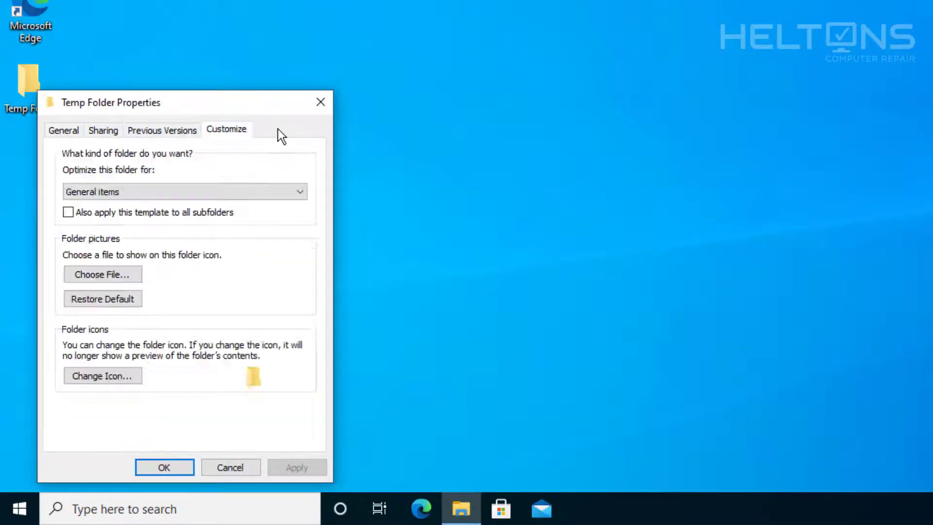
{"action": "left_click", "coordinate": [324, 103]}
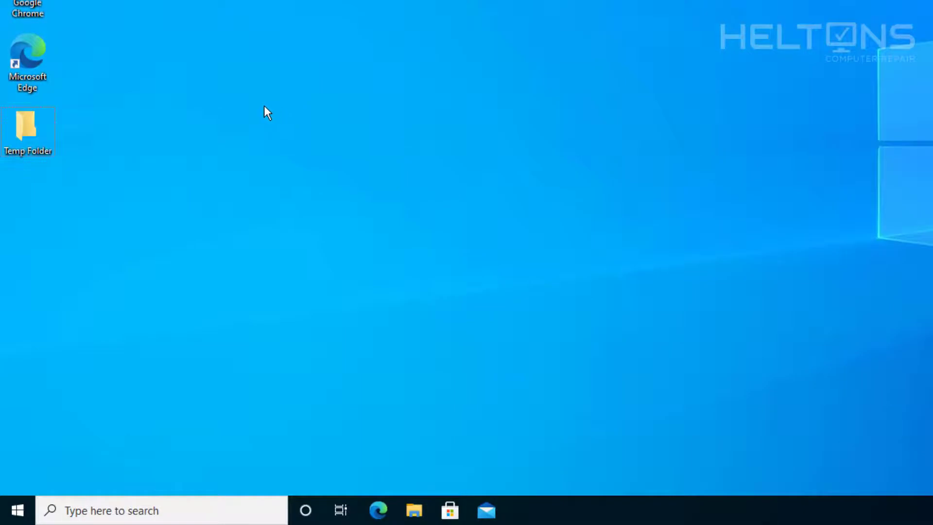
Search for regedit and launch the Registry Editor, allowing it to make changes to the device
{"action": "key", "text": "super"}
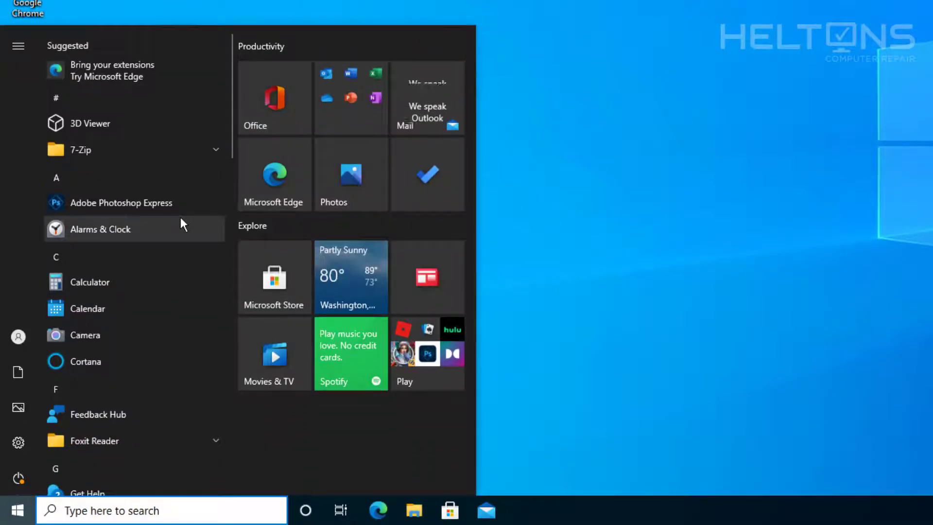
{"action": "type", "text": "regedit"}
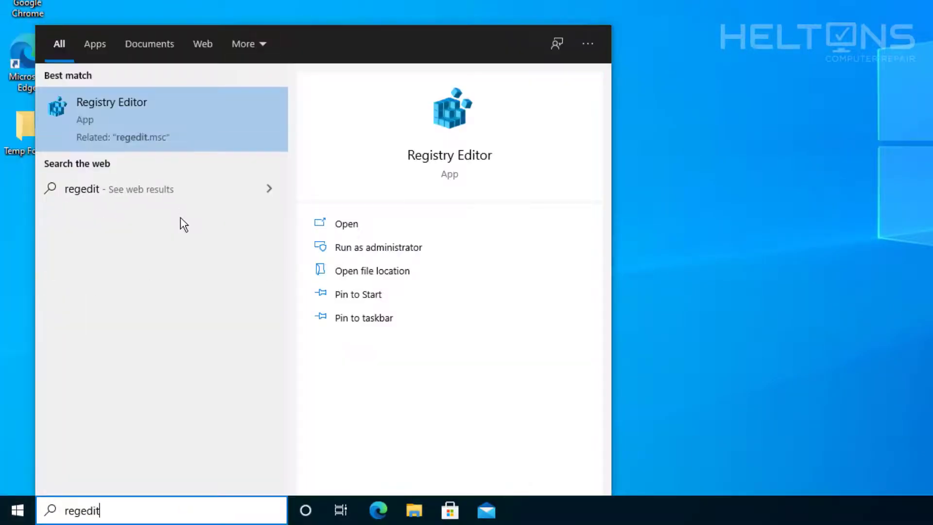
{"action": "left_click", "coordinate": [177, 141]}
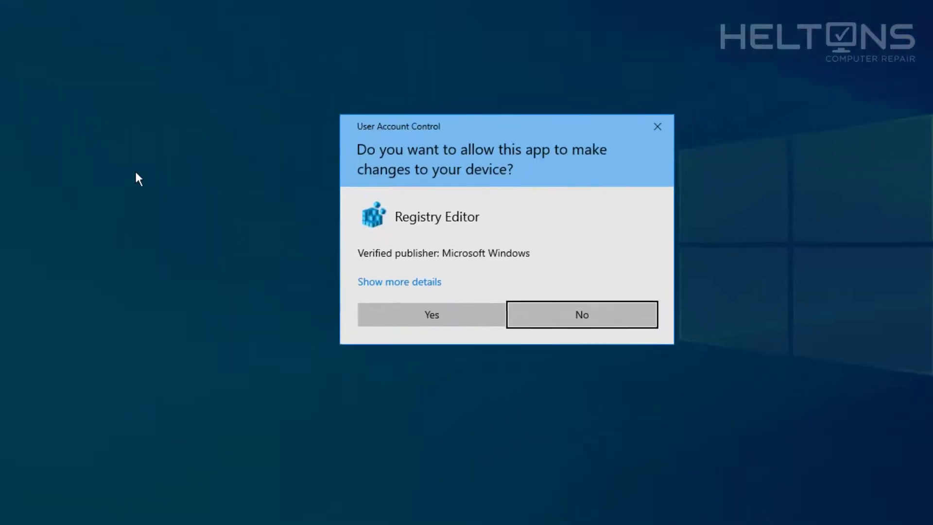
{"action": "left_click", "coordinate": [354, 344]}
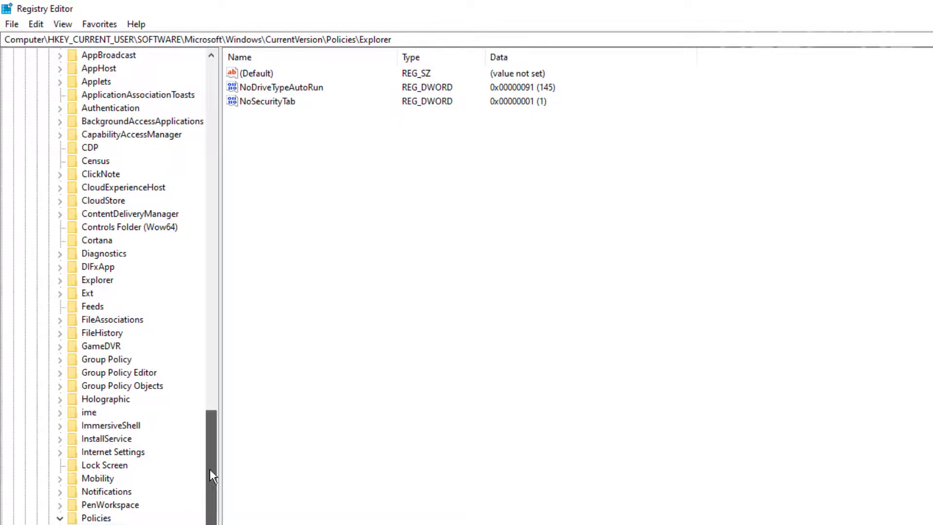
Go to the registry key HKEY_CURRENT_USER\SOFTWARE\Microsoft\Windows\CurrentVersion\Policies\Explorer
{"action": "left_click_drag", "start_coordinate": [209, 469], "coordinate": [225, 117]}
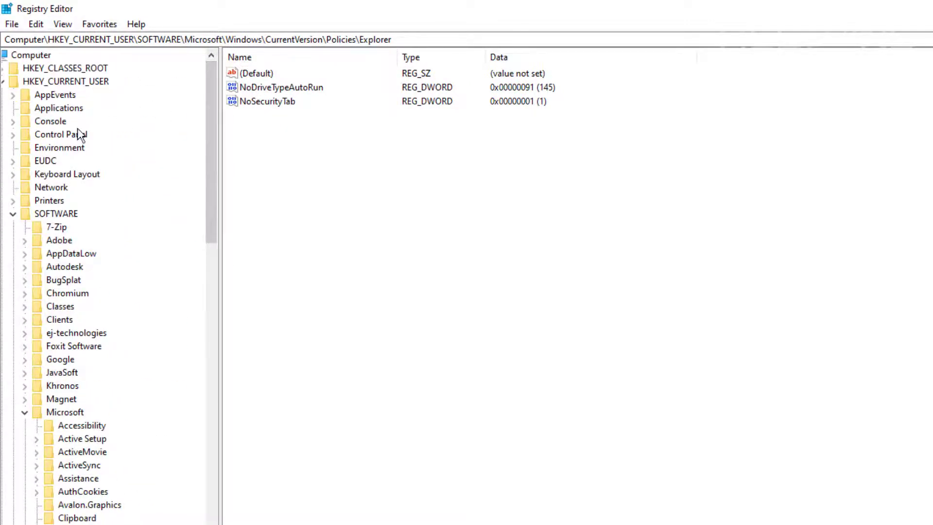
{"action": "scroll", "coordinate": [68, 287], "scroll_direction": "left", "scroll_amount": 2}
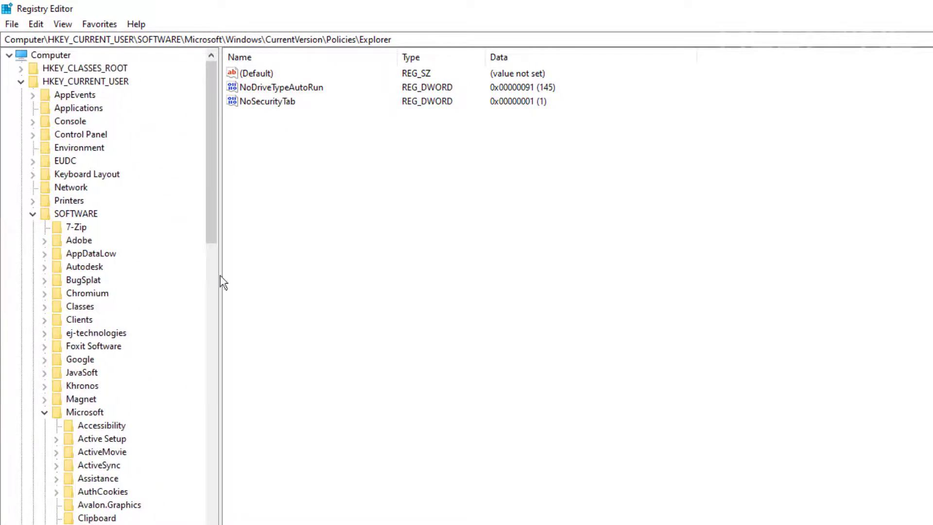
{"action": "left_click_drag", "start_coordinate": [213, 214], "coordinate": [224, 522]}
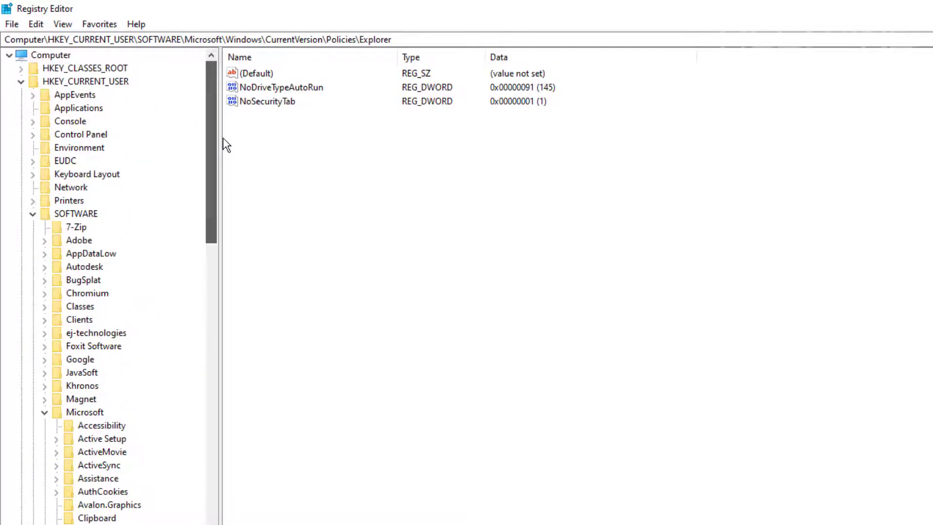
{"action": "left_click", "coordinate": [65, 82]}
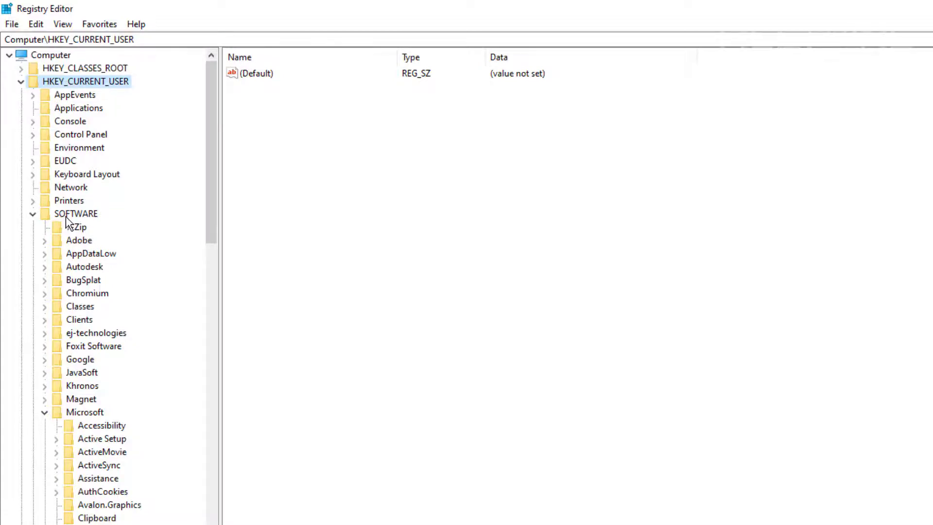
{"action": "scroll", "coordinate": [68, 217], "scroll_direction": "down", "scroll_amount": 20}
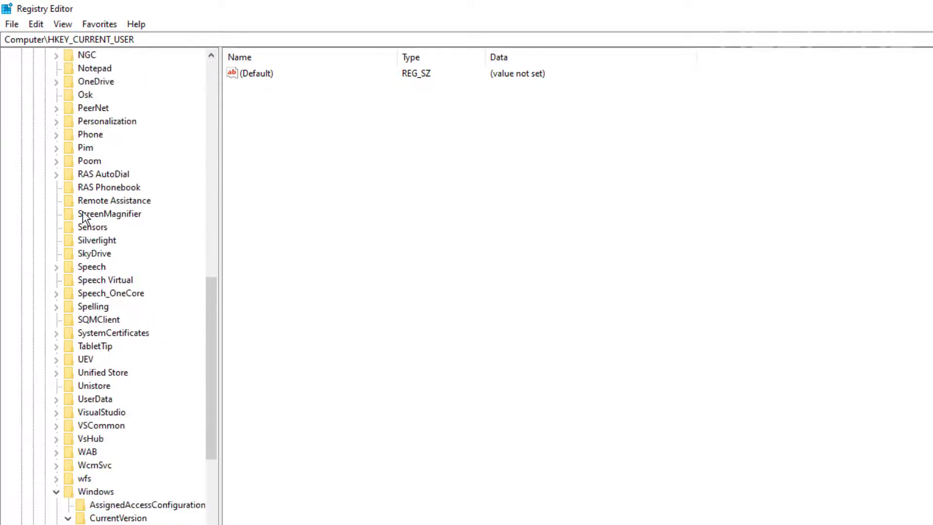
{"action": "scroll", "coordinate": [83, 215], "scroll_direction": "down", "scroll_amount": 15}
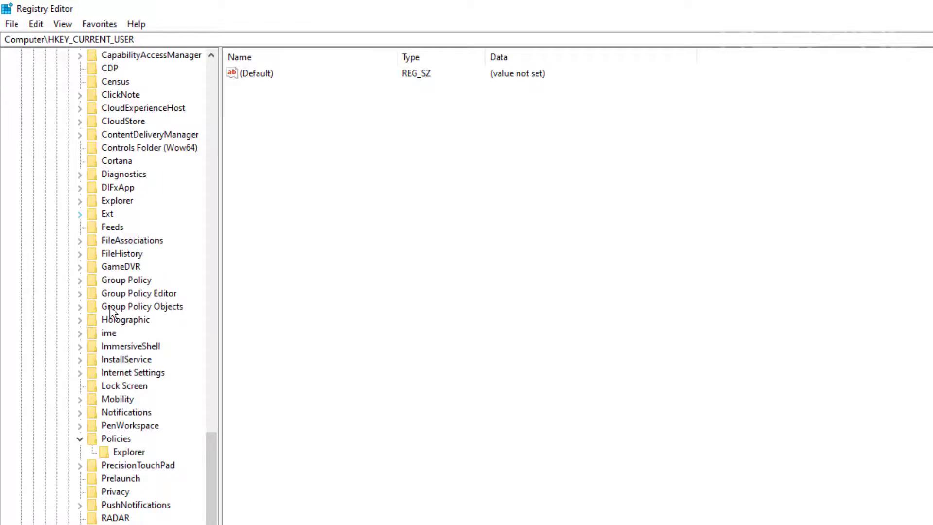
{"action": "left_click", "coordinate": [129, 452]}
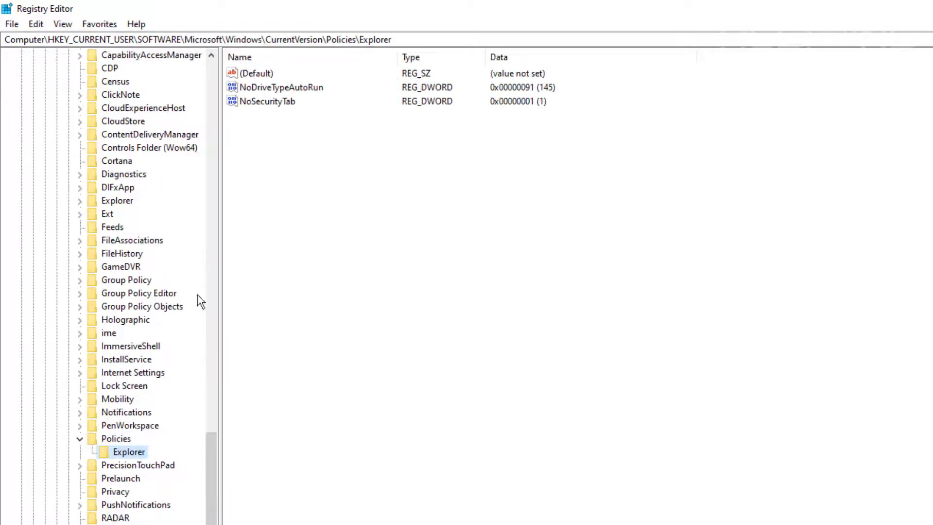
Set the value data of NoSecurityTab to 0
{"action": "left_click", "coordinate": [245, 104]}
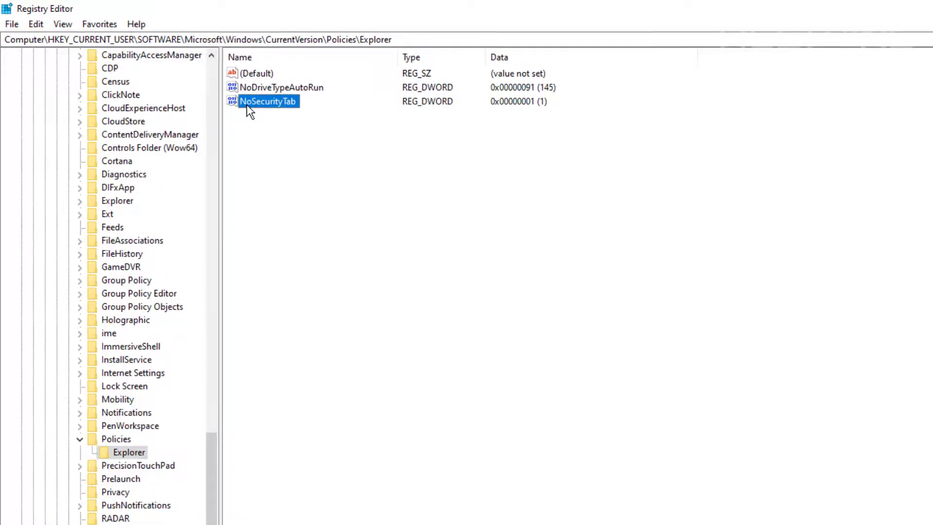
{"action": "double_click", "coordinate": [246, 104]}
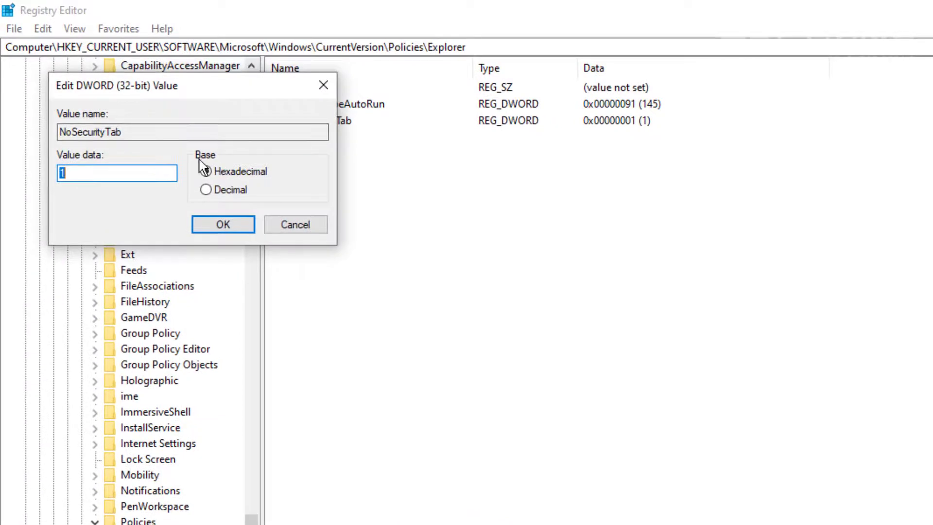
{"action": "type", "text": "0"}
{"action": "key", "text": "Return"}
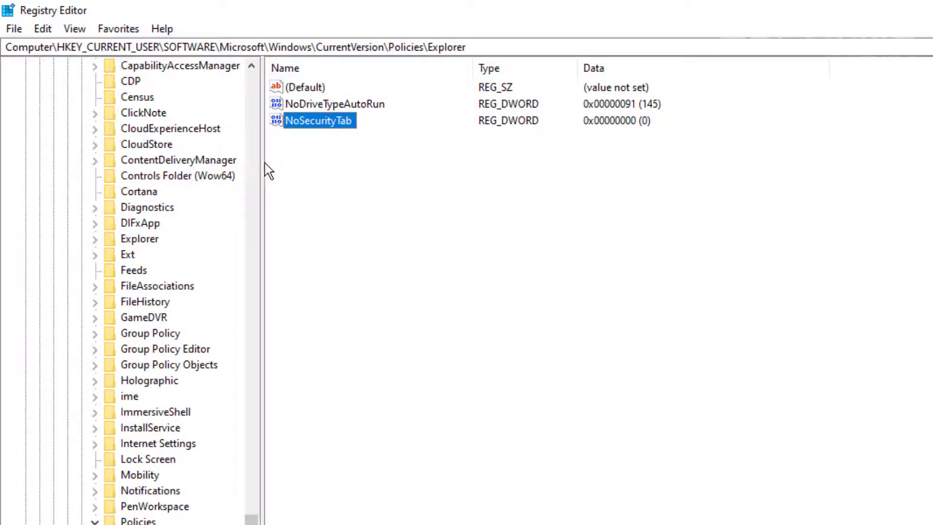
Delete the NoSecurityTab value from the Policies\Explorer key, confirm the deletion, and close the Registry Editor
{"action": "right_click", "coordinate": [319, 128]}
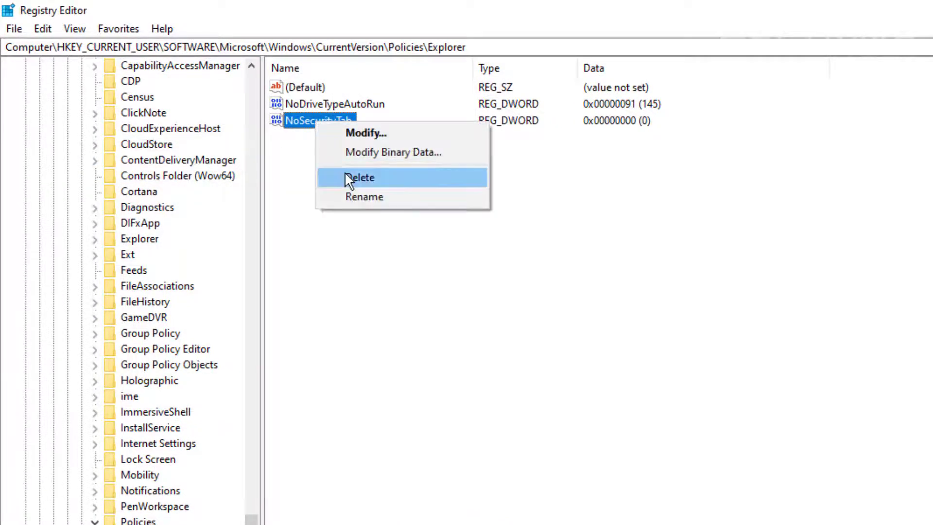
{"action": "left_click", "coordinate": [346, 176]}
{"action": "left_click", "coordinate": [913, 442]}
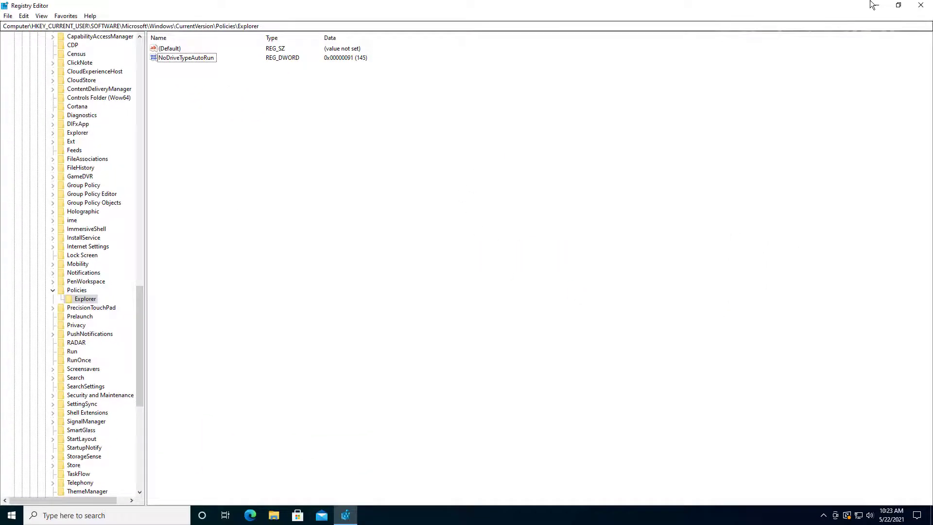
{"action": "left_click", "coordinate": [920, 5]}
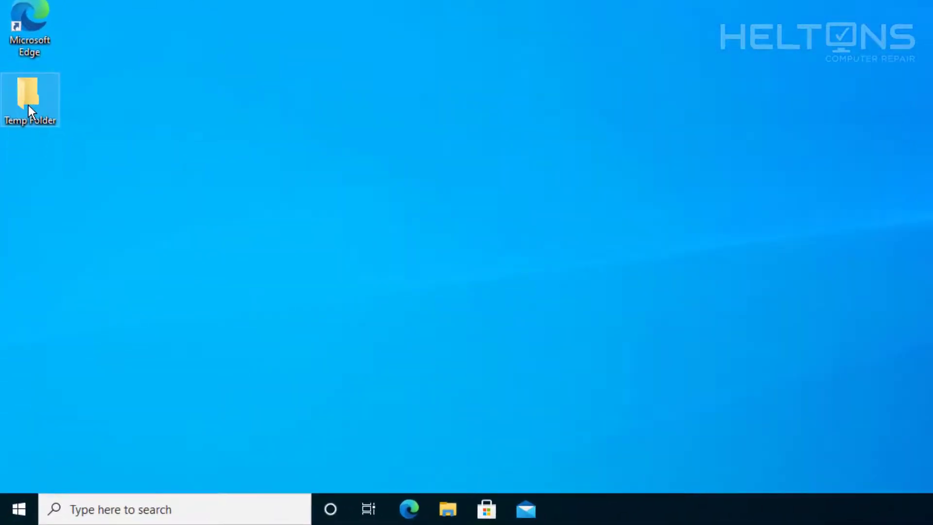
Open the Temp Folder properties on the desktop and view its Security permissions
{"action": "right_click", "coordinate": [29, 105]}
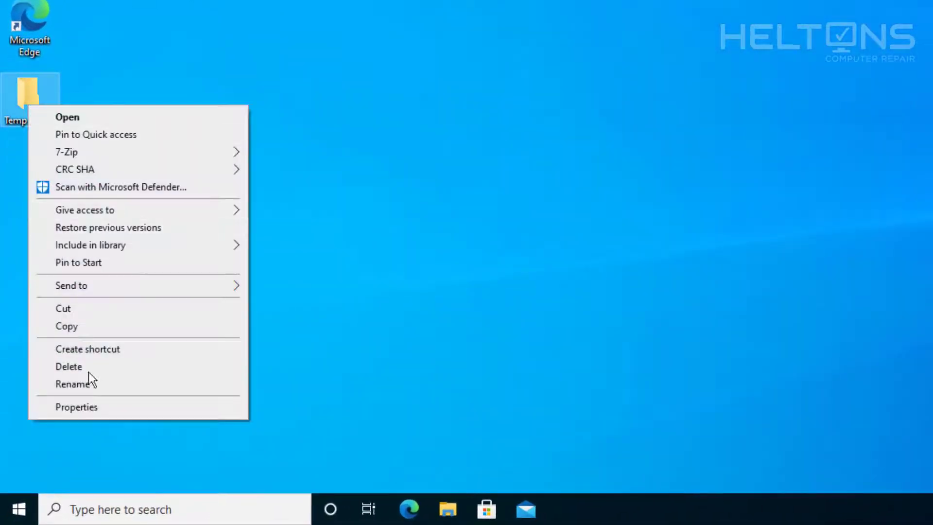
{"action": "left_click", "coordinate": [93, 405]}
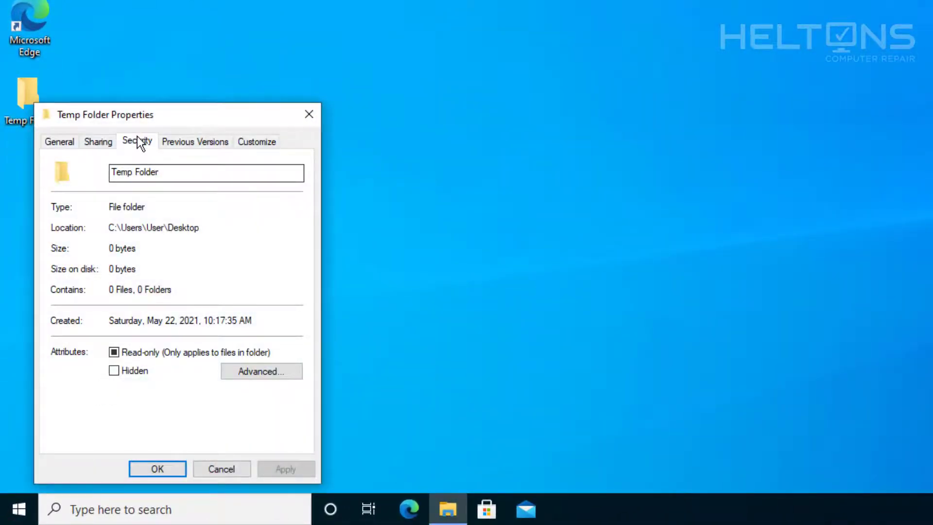
{"action": "left_click", "coordinate": [137, 141]}
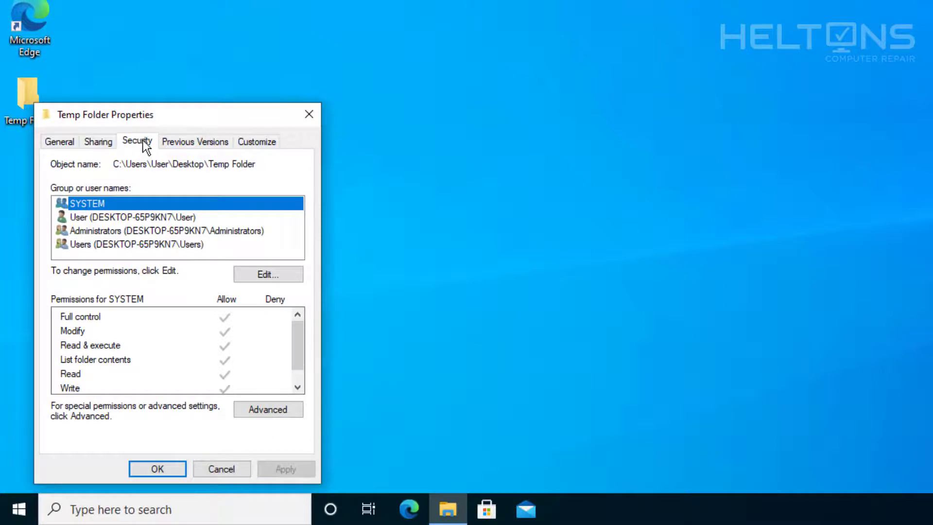
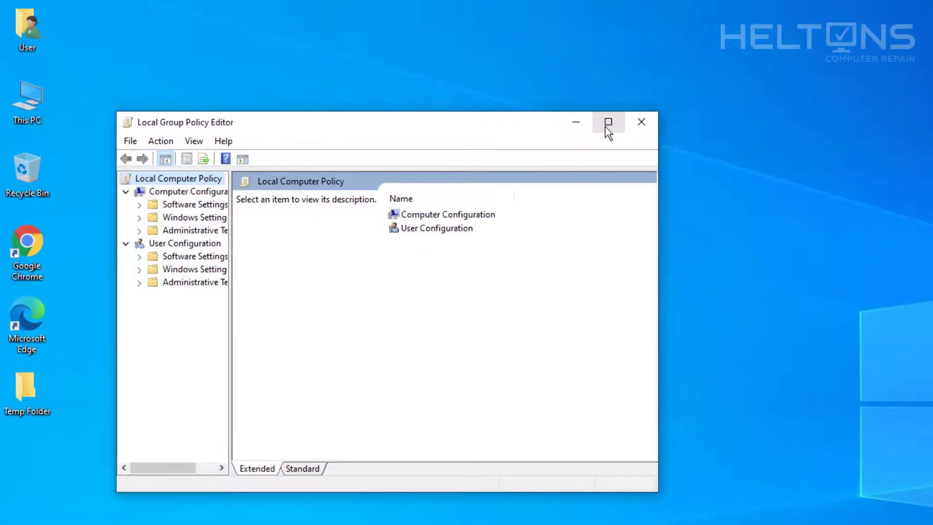
Maximize the policy editor, widen its tree pane, and go to User Configuration > Administrative Templates > Windows Components > File Explorer
{"action": "left_click", "coordinate": [607, 127]}
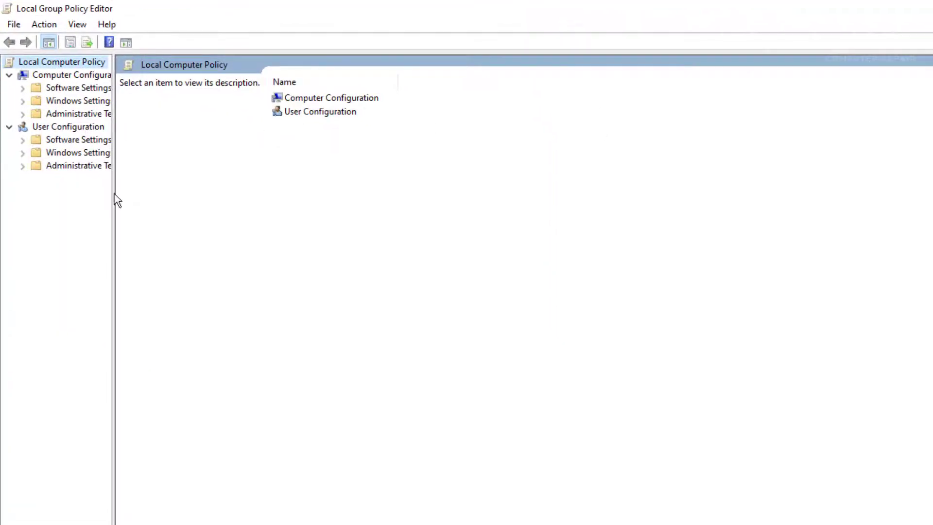
{"action": "left_click_drag", "start_coordinate": [114, 202], "coordinate": [170, 211]}
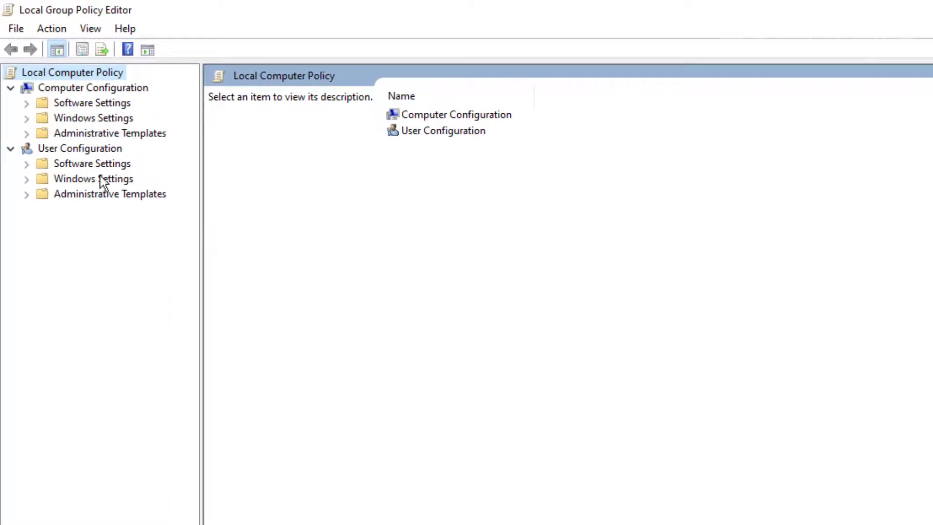
{"action": "left_click", "coordinate": [98, 151]}
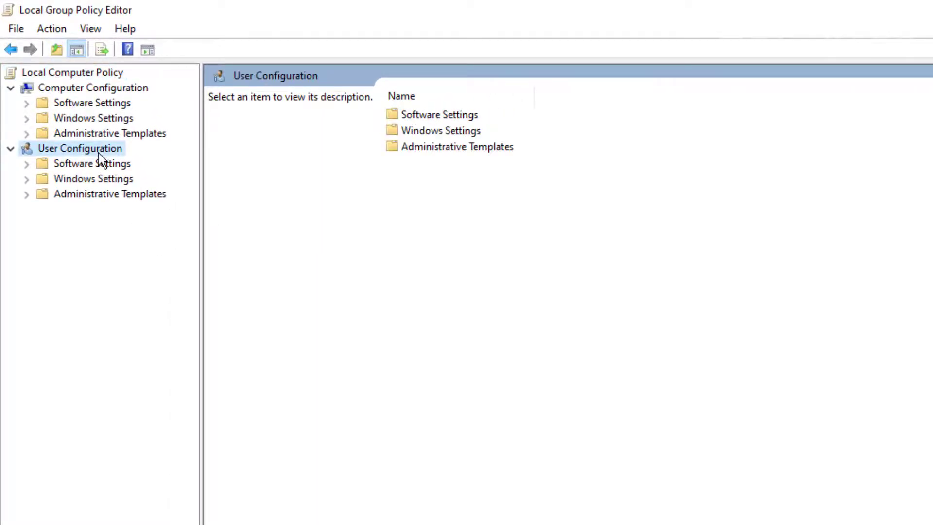
{"action": "left_click", "coordinate": [98, 88]}
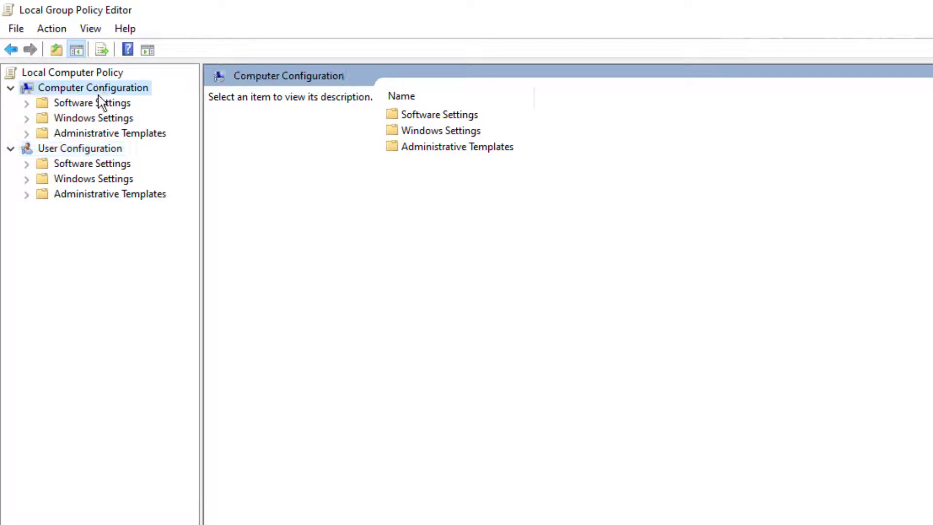
{"action": "left_click", "coordinate": [76, 148]}
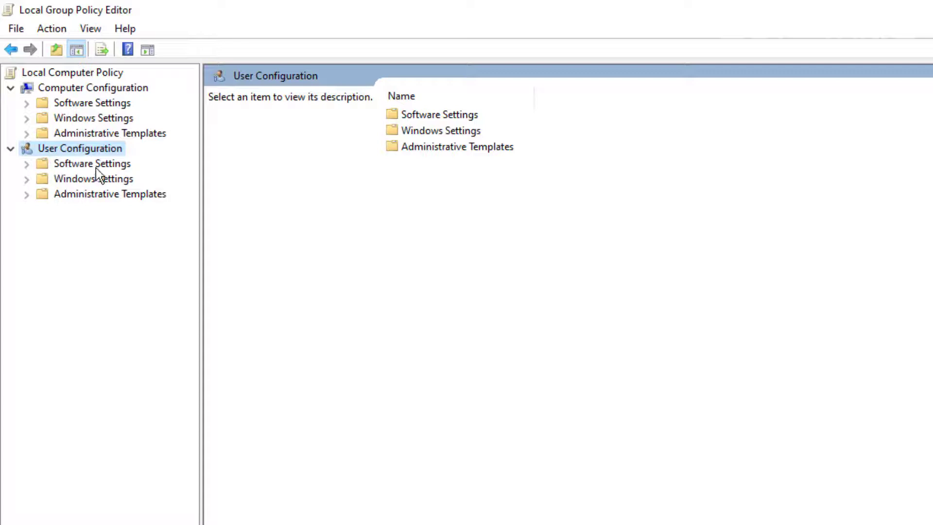
{"action": "double_click", "coordinate": [130, 198]}
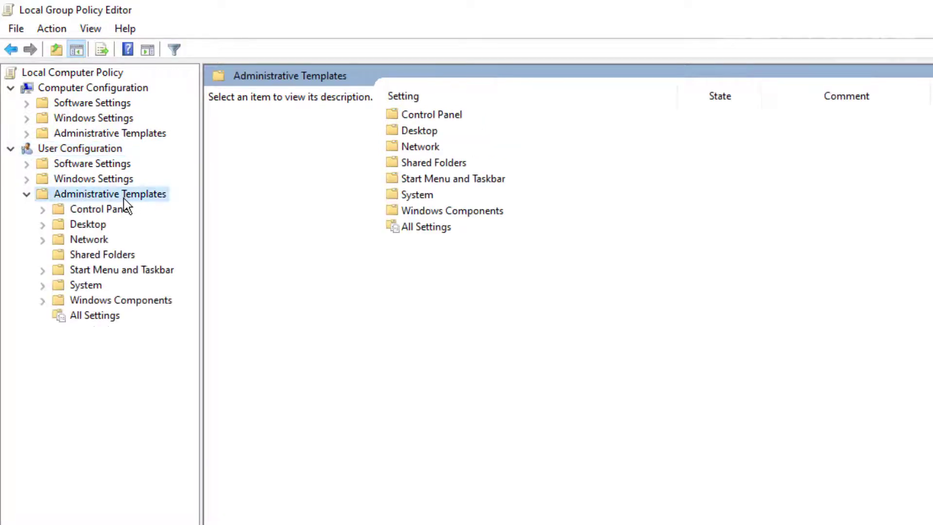
{"action": "double_click", "coordinate": [97, 301]}
{"action": "scroll", "coordinate": [98, 311], "scroll_direction": "down", "scroll_amount": 1}
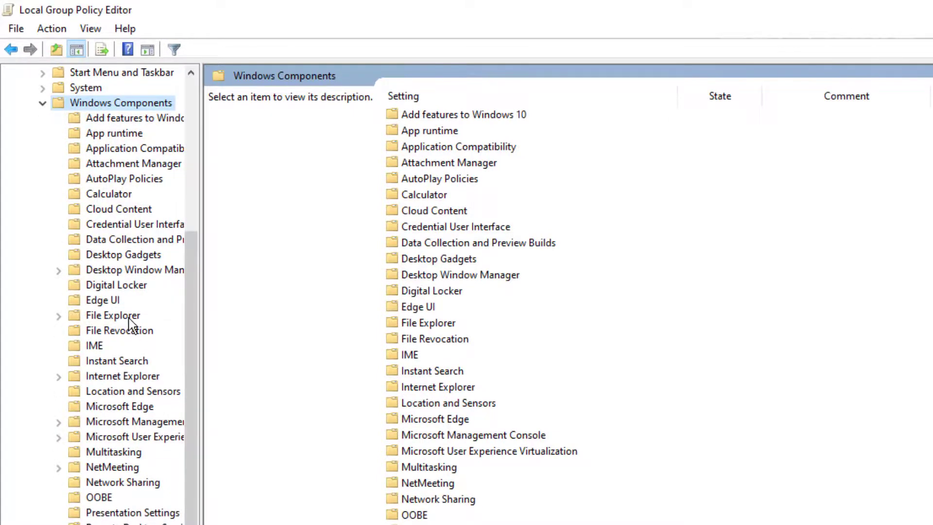
{"action": "double_click", "coordinate": [113, 315]}
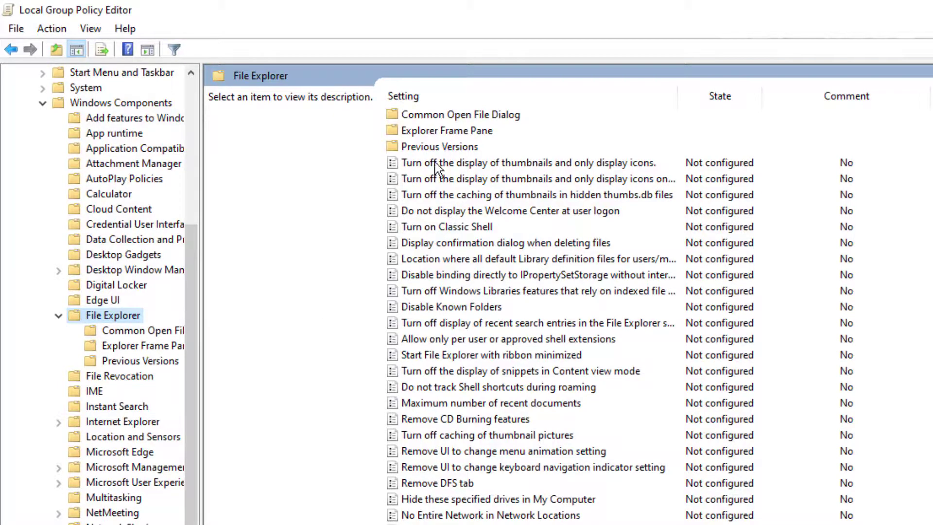
Sort the File Explorer policies by setting name and set the Remove Security tab policy to Enabled
{"action": "left_click", "coordinate": [415, 101]}
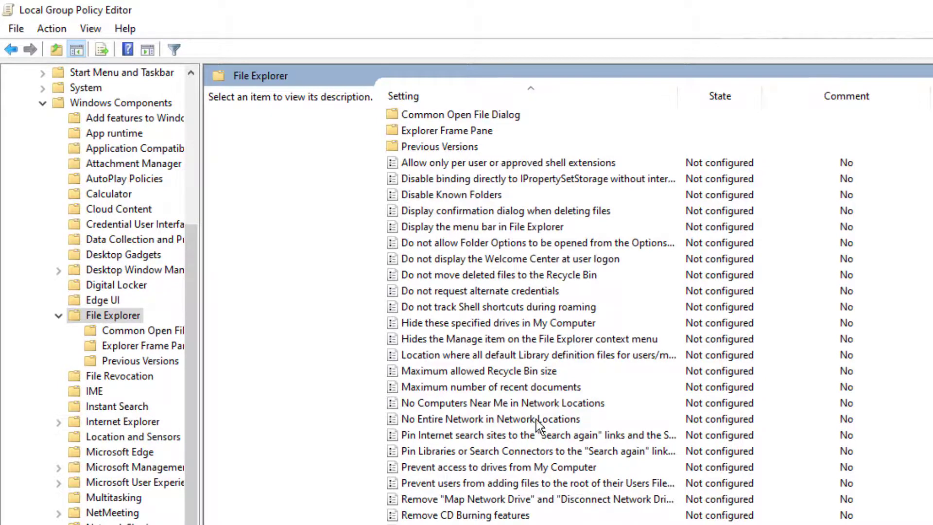
{"action": "scroll", "coordinate": [486, 408], "scroll_direction": "down", "scroll_amount": 2}
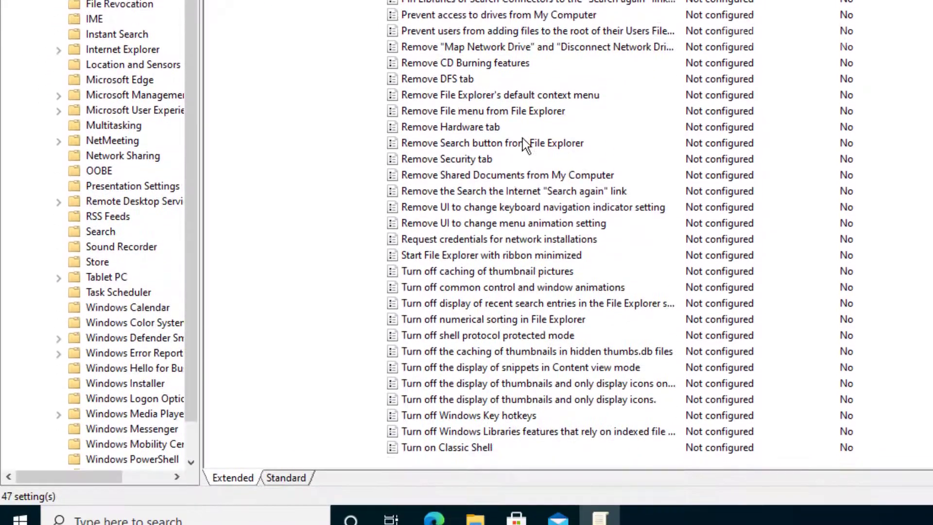
{"action": "left_click", "coordinate": [476, 429]}
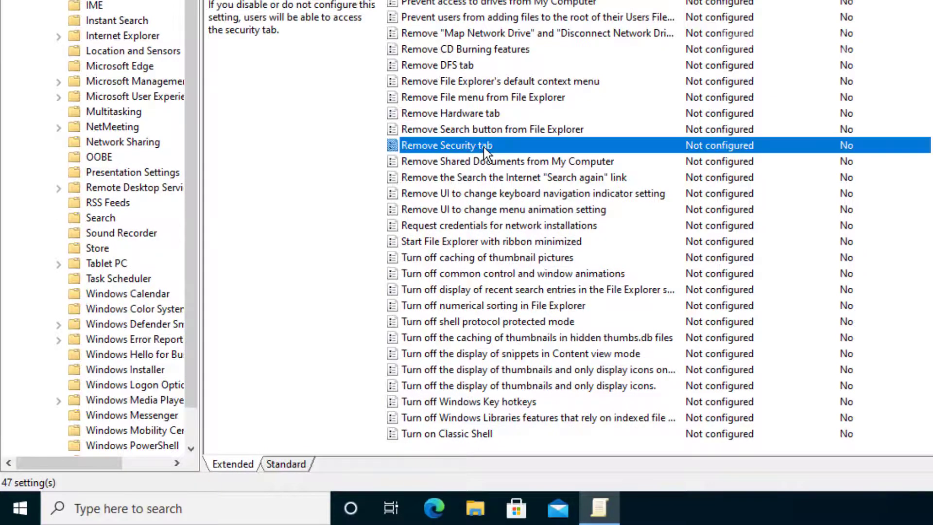
{"action": "double_click", "coordinate": [491, 145]}
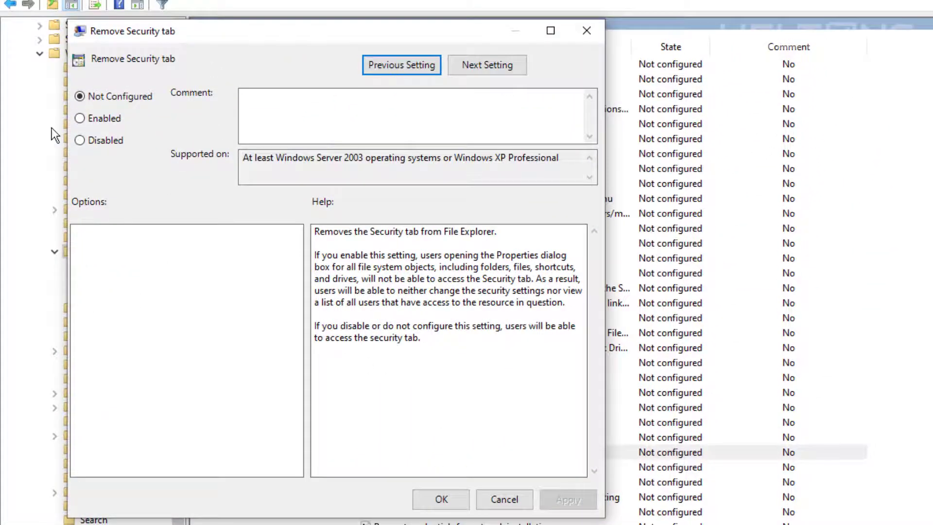
{"action": "left_click", "coordinate": [79, 118]}
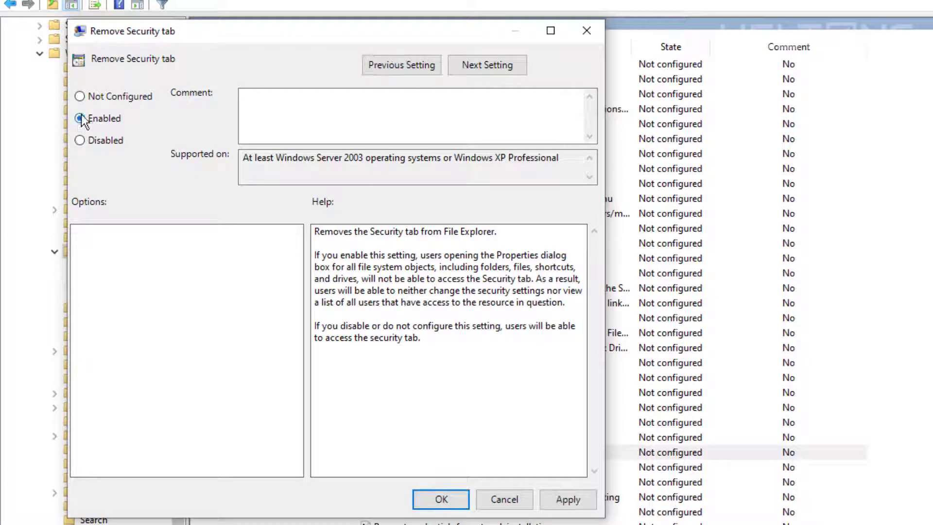
{"action": "left_click", "coordinate": [566, 499]}
{"action": "left_click", "coordinate": [443, 499]}
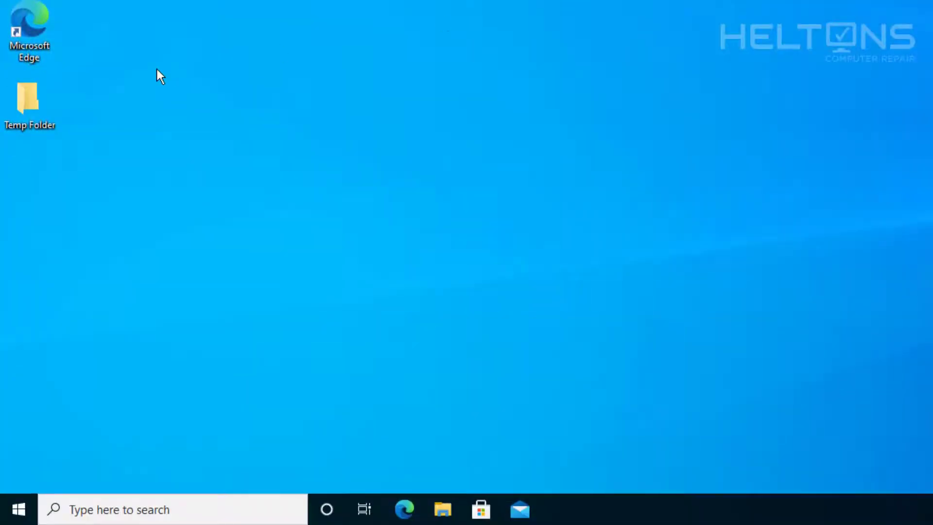
Check which tabs the Temp Folder properties on the desktop offer, then close the properties without changes
{"action": "right_click", "coordinate": [33, 115]}
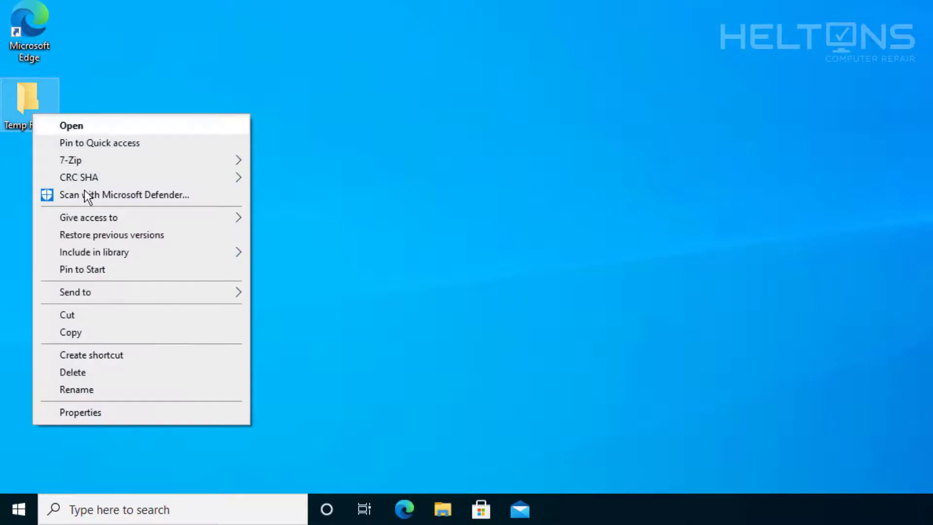
{"action": "left_click", "coordinate": [173, 410]}
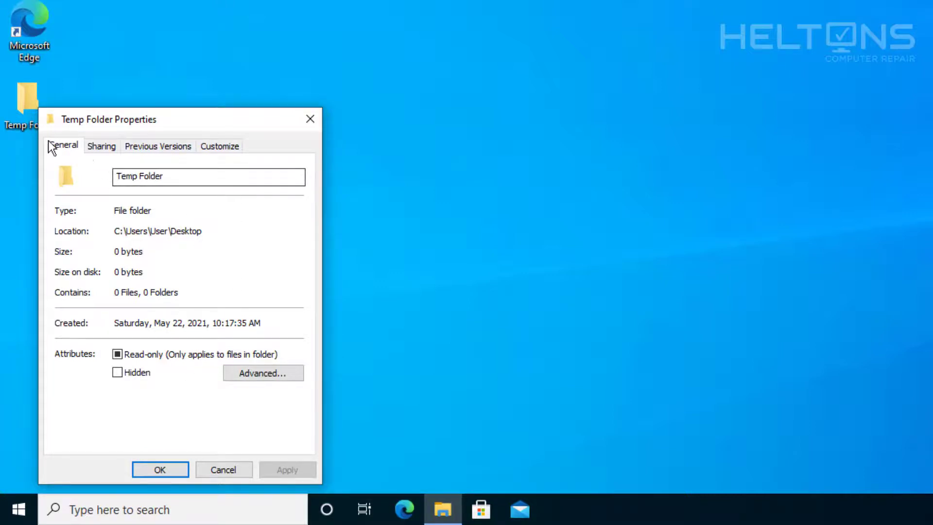
{"action": "left_click", "coordinate": [217, 469]}
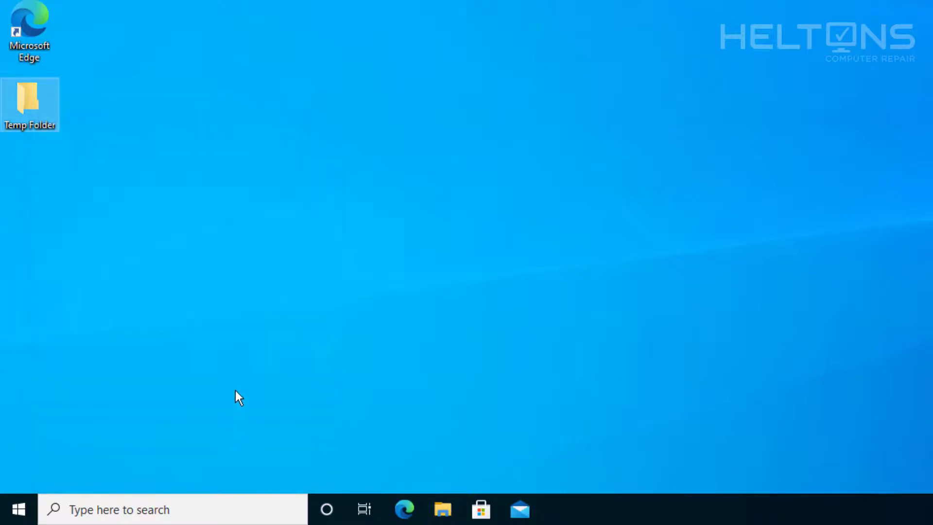
Launch the Local Group Policy Editor with gpedit.msc, maximize it, and widen its tree pane
{"action": "left_click", "coordinate": [19, 508]}
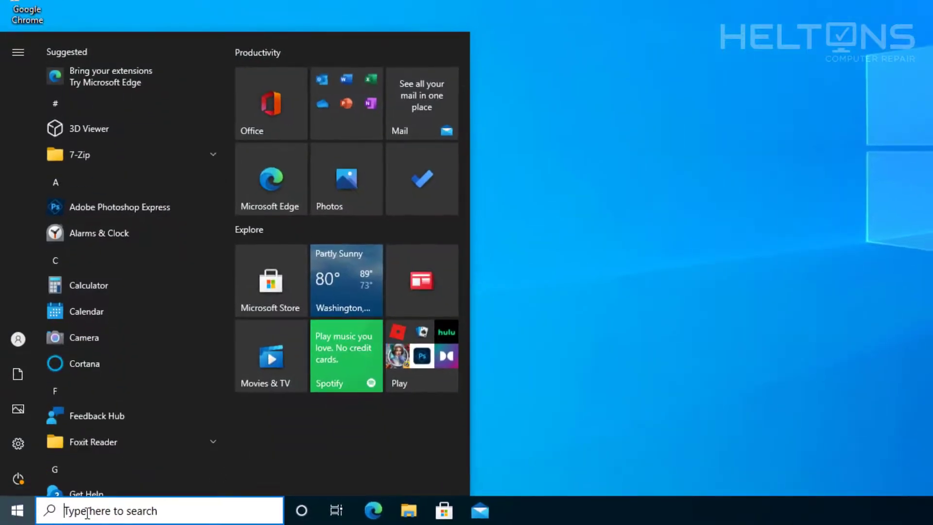
{"action": "mouse_move", "coordinate": [18, 479]}
{"action": "type", "text": "gpedit"}
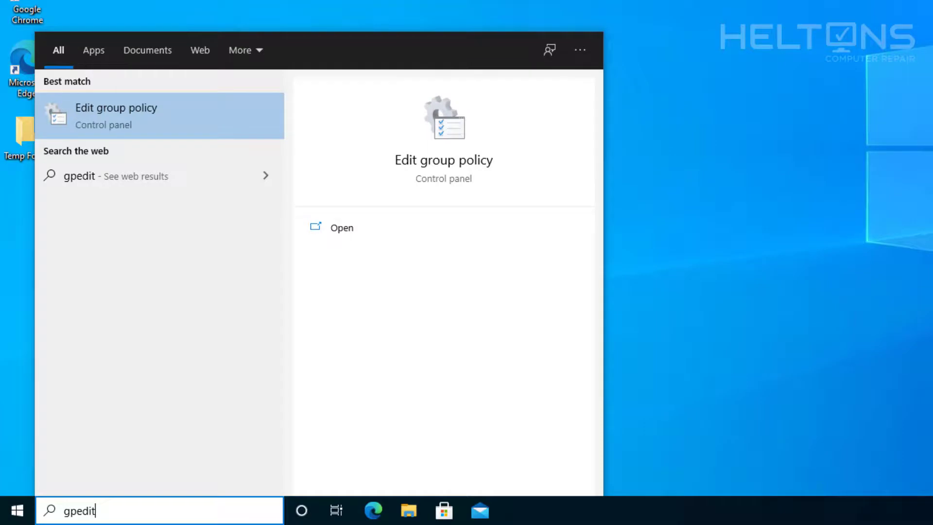
{"action": "type", "text": ".msc"}
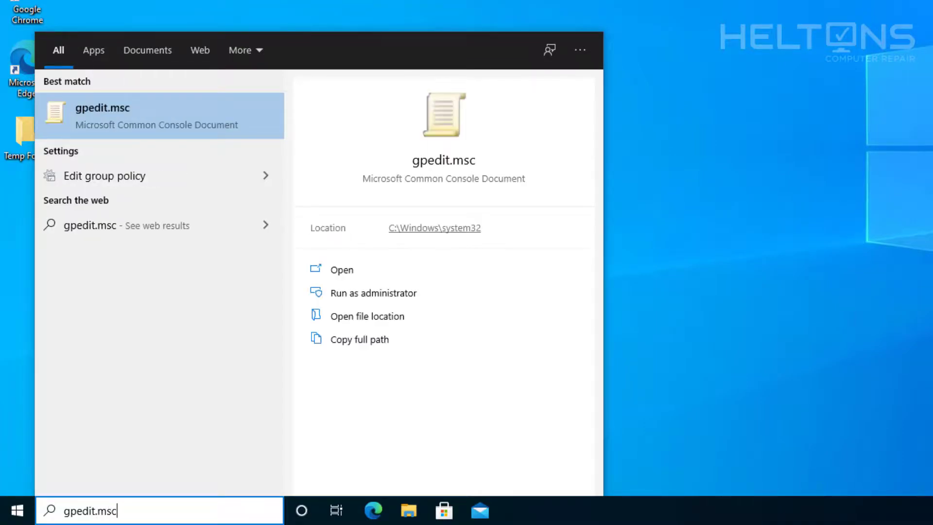
{"action": "key", "text": "Return"}
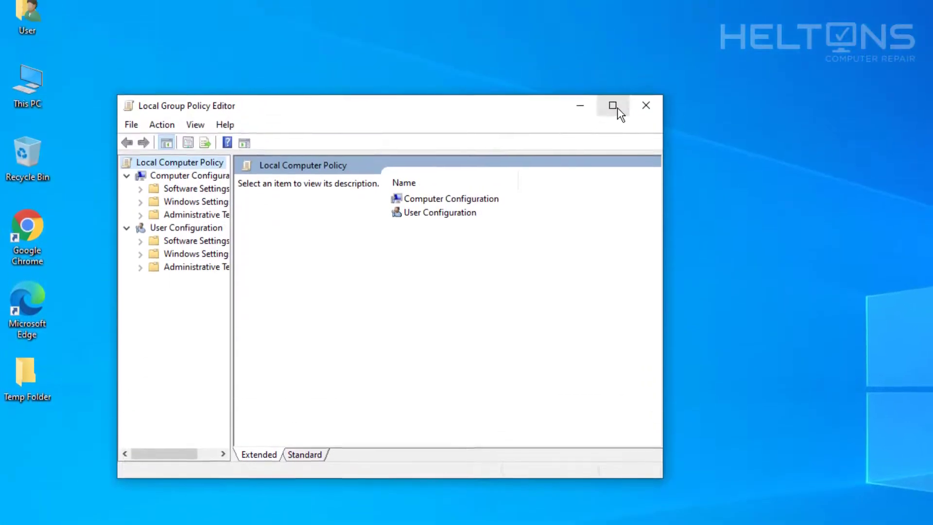
{"action": "left_click", "coordinate": [613, 106]}
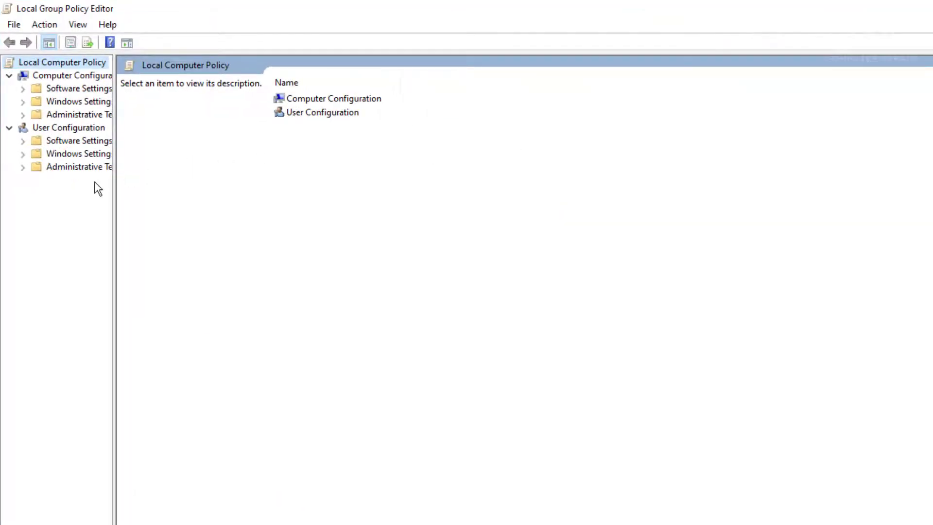
{"action": "left_click_drag", "start_coordinate": [116, 185], "coordinate": [167, 190]}
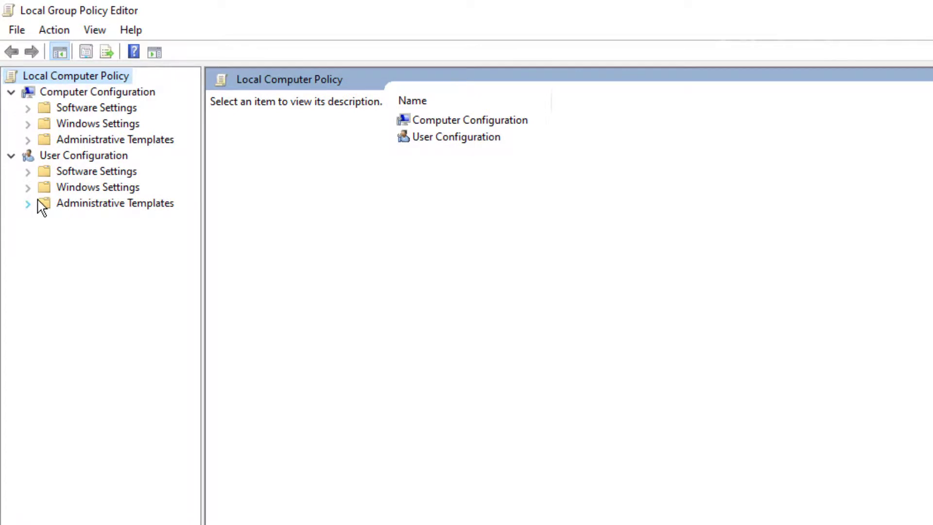
Go to the File Explorer policies under User Configuration > Administrative Templates > Windows Components
{"action": "left_click", "coordinate": [49, 159]}
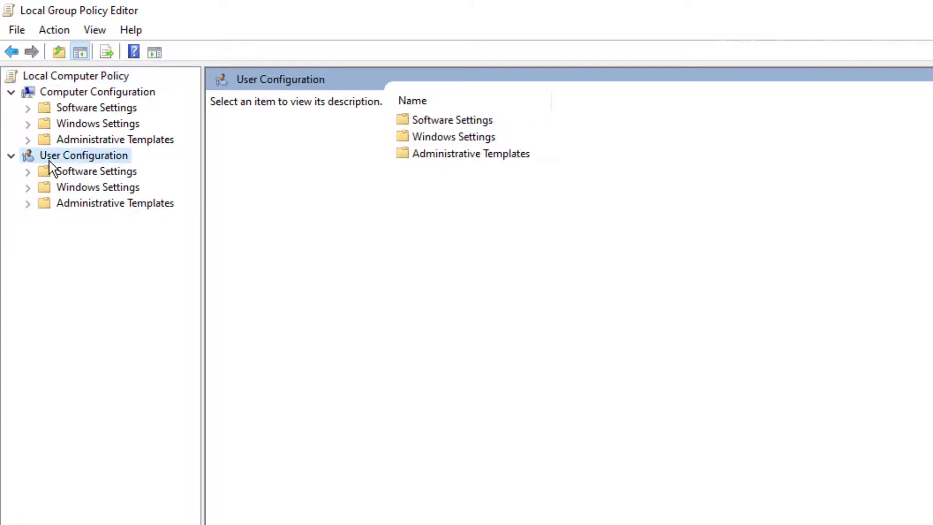
{"action": "left_click", "coordinate": [29, 204]}
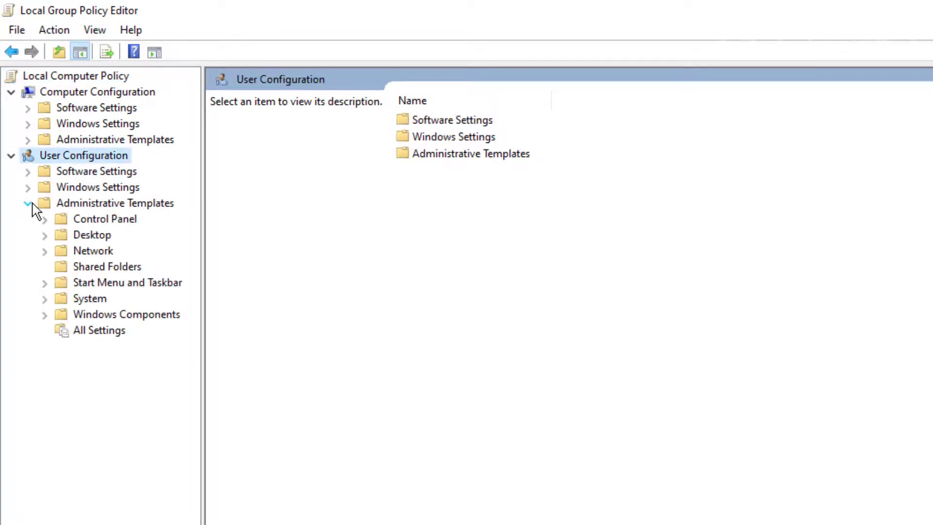
{"action": "left_click", "coordinate": [53, 316]}
{"action": "scroll", "coordinate": [71, 335], "scroll_direction": "down", "scroll_amount": 1}
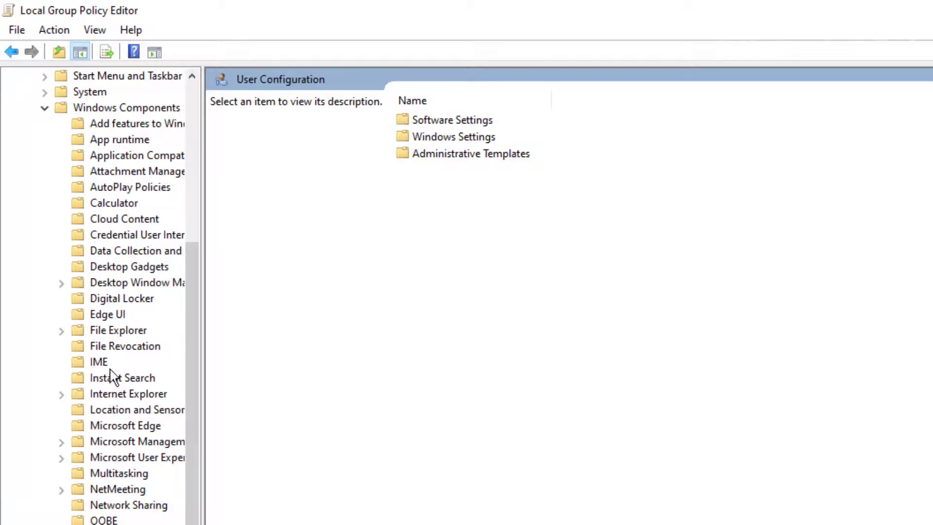
{"action": "double_click", "coordinate": [115, 332]}
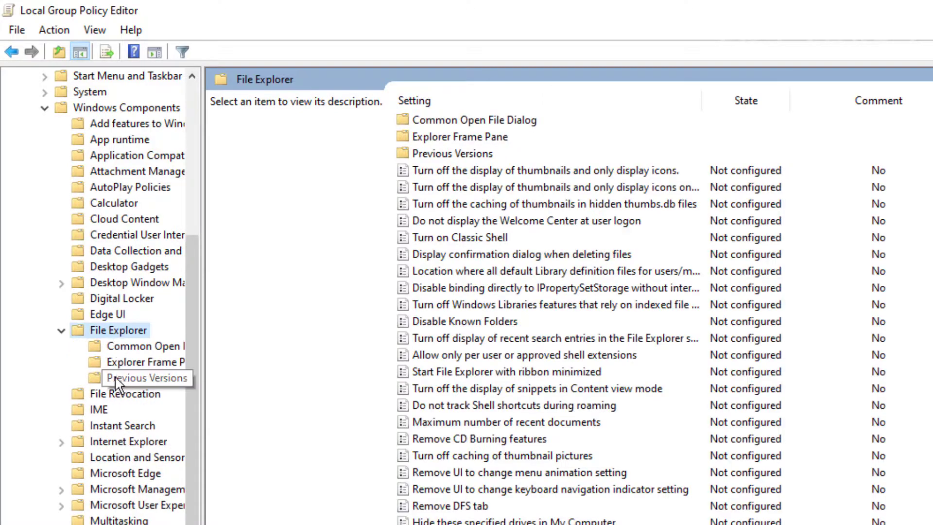
Sort the policies by setting name, set Remove Security tab to Not Configured, and close the policy editor
{"action": "left_click", "coordinate": [488, 100]}
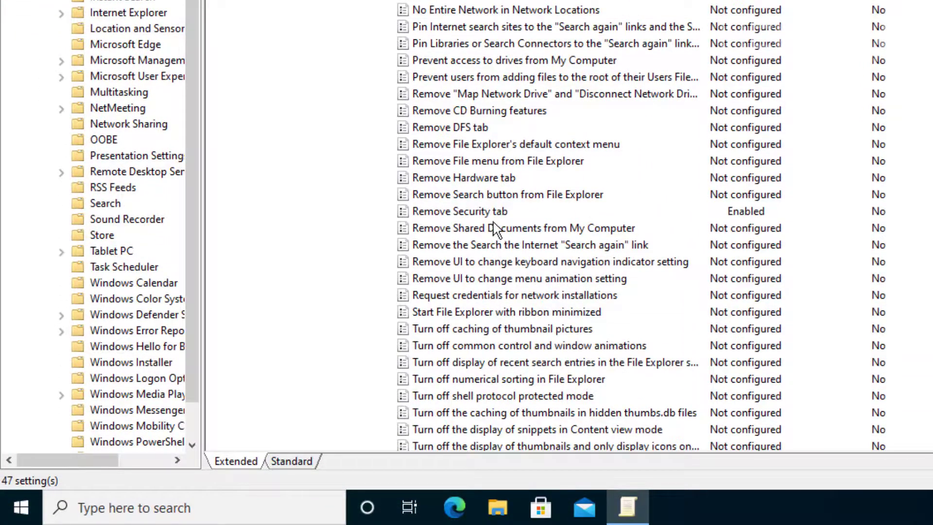
{"action": "left_click", "coordinate": [493, 217]}
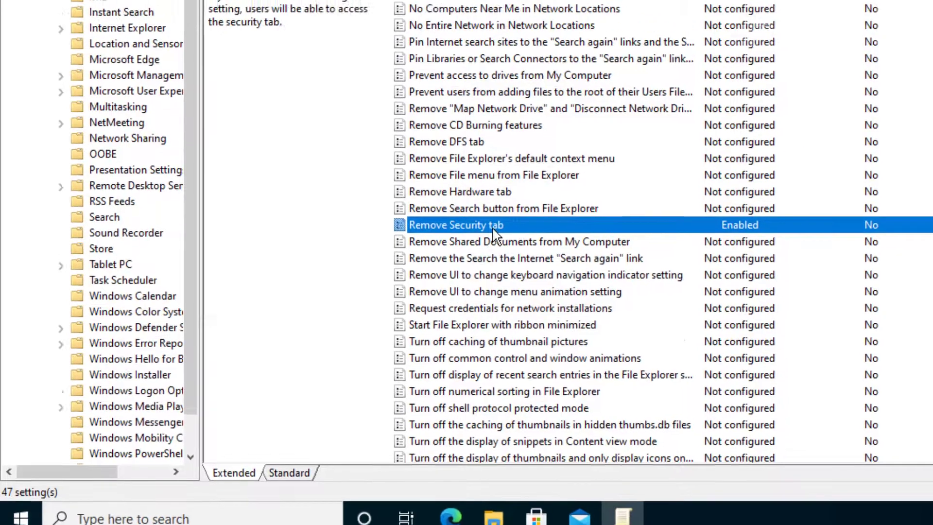
{"action": "double_click", "coordinate": [493, 226]}
{"action": "left_click", "coordinate": [214, 134]}
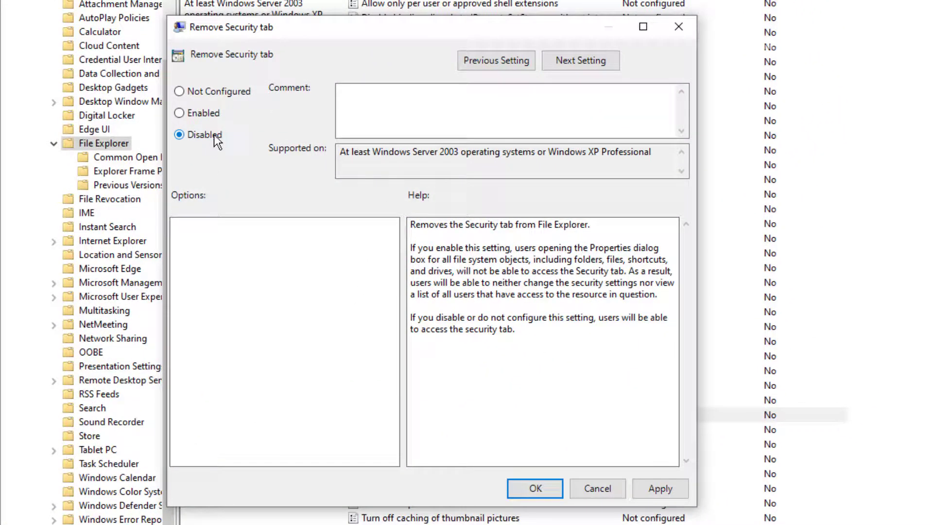
{"action": "left_click", "coordinate": [204, 92]}
{"action": "left_click", "coordinate": [527, 489]}
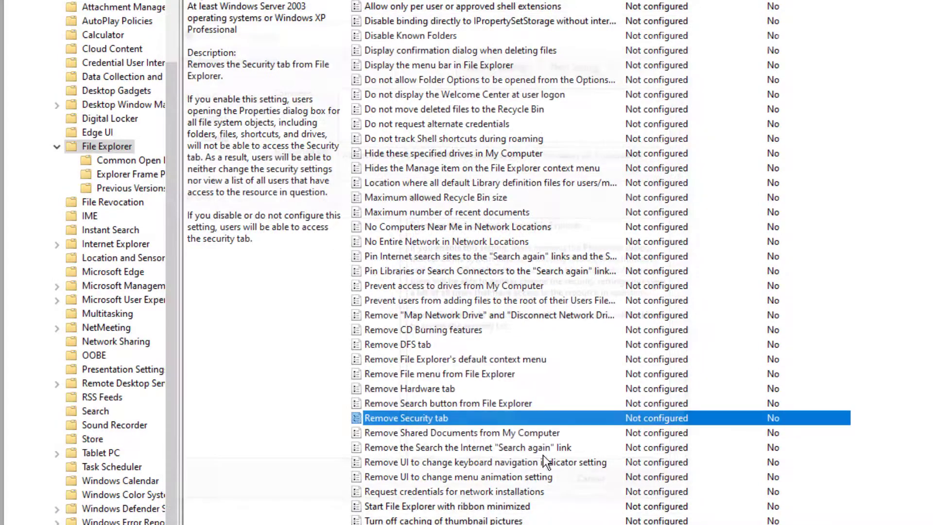
{"action": "left_click", "coordinate": [836, 334]}
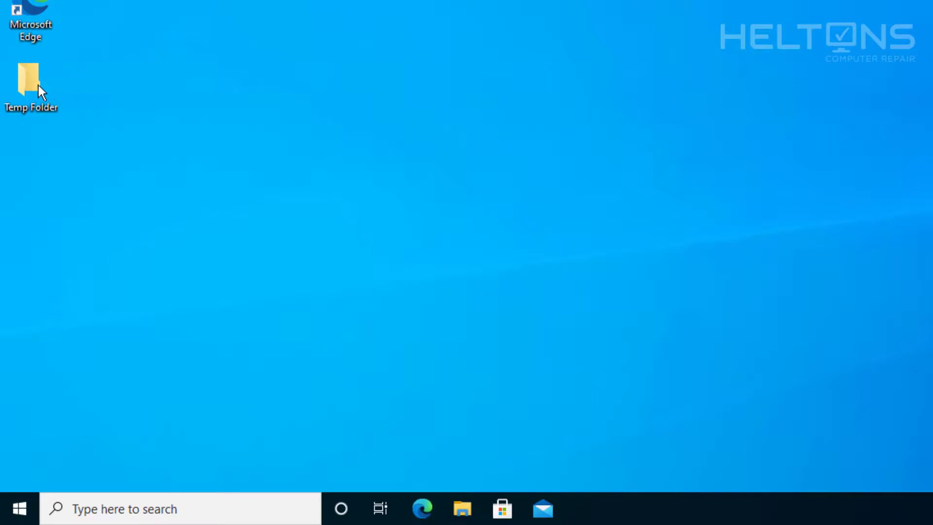
View the Security permissions in the desktop Temp Folder's properties, then close the properties
{"action": "right_click", "coordinate": [34, 85]}
{"action": "left_click", "coordinate": [142, 404]}
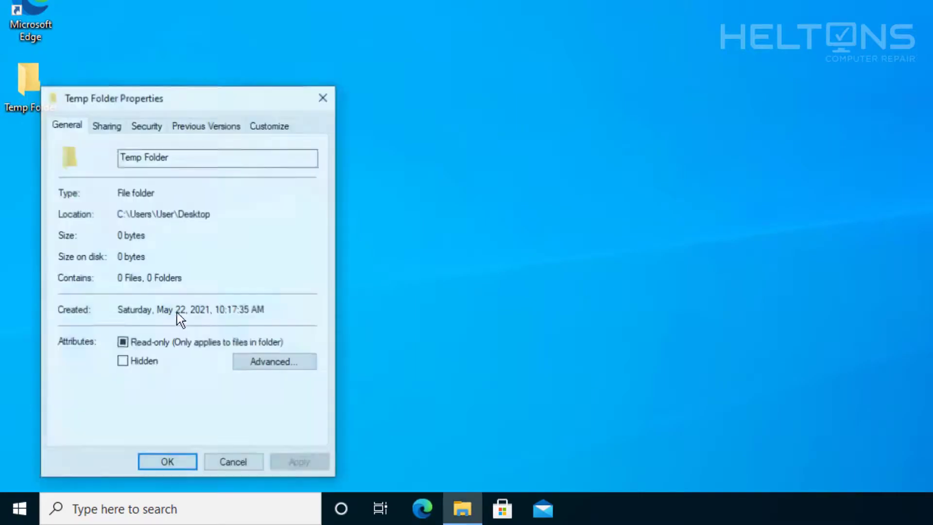
{"action": "left_click", "coordinate": [147, 125]}
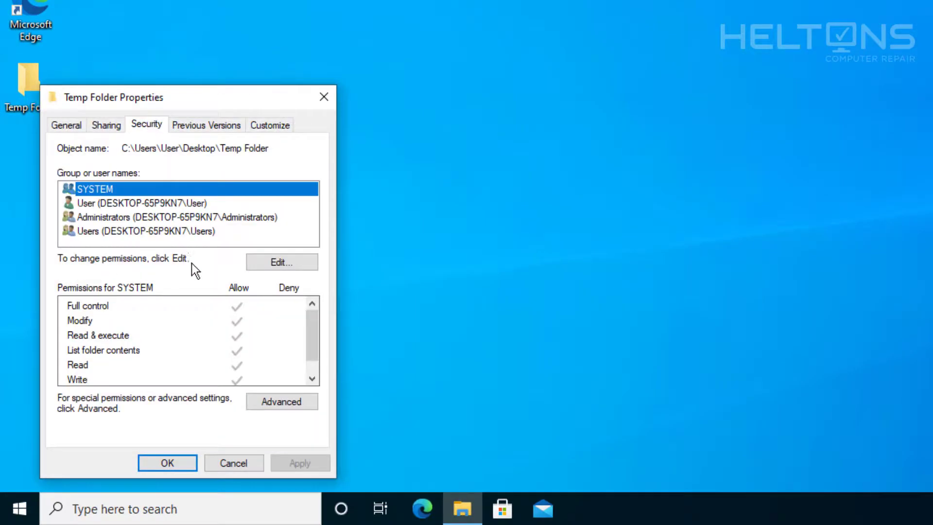
{"action": "left_click", "coordinate": [334, 97]}
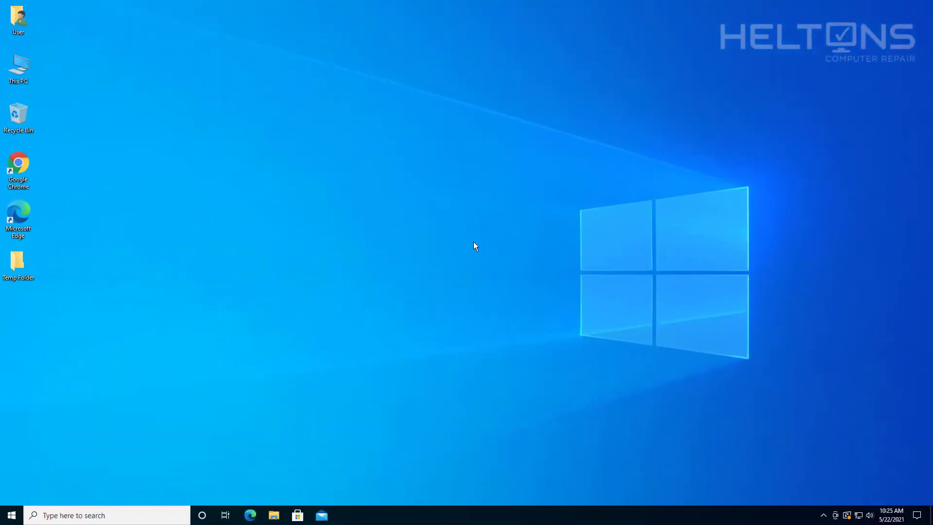